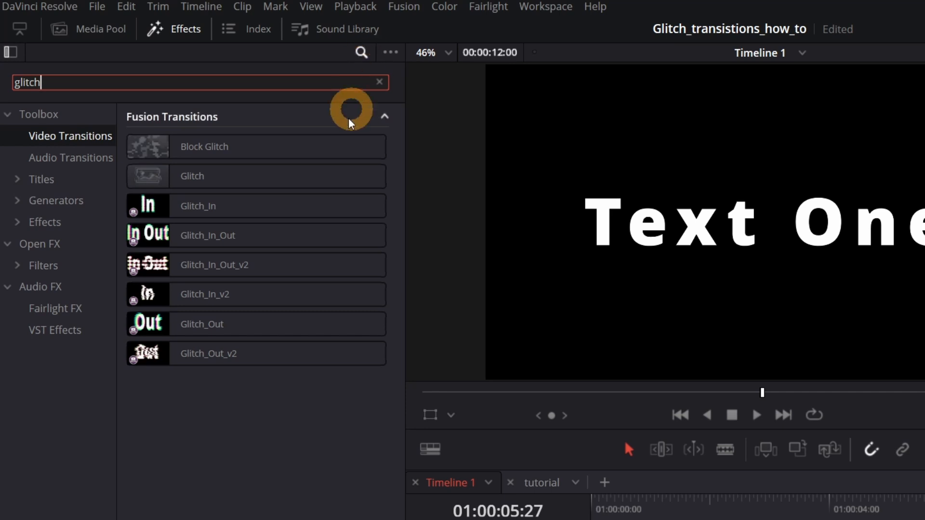
Apply Glitch_In to the start of the first title, Glitch_In_Out to the cut between the titles, and Glitch_Out to the second title's end.
{"action": "left_click_drag", "start_coordinate": [164, 208], "coordinate": [722, 519]}
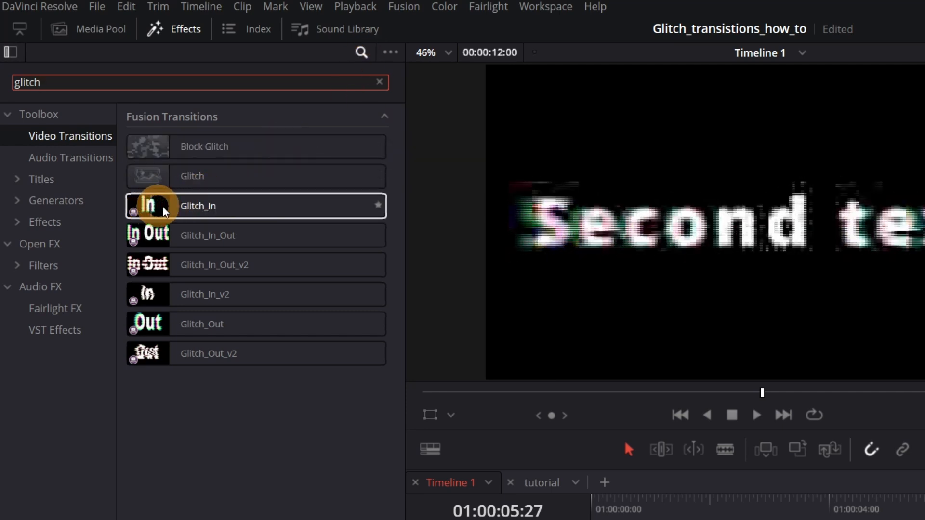
{"action": "left_click_drag", "start_coordinate": [559, 495], "coordinate": [586, 518]}
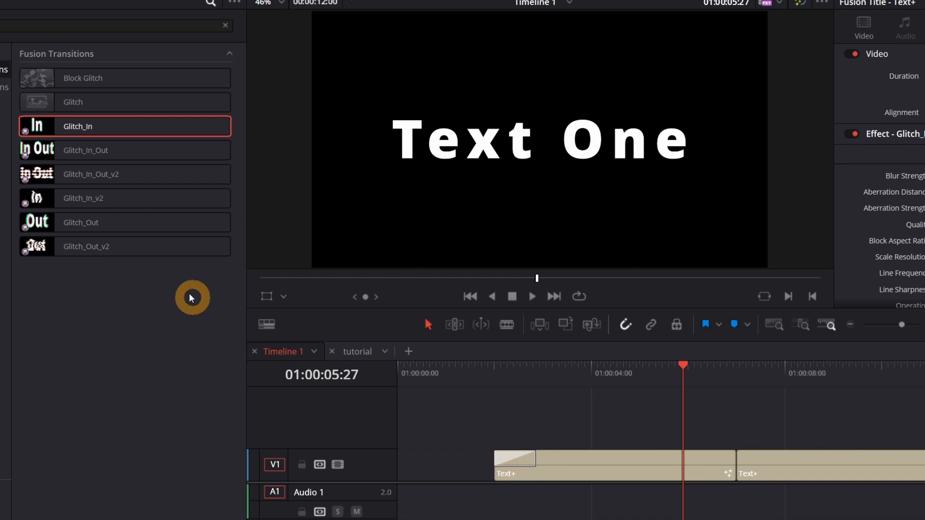
{"action": "left_click_drag", "start_coordinate": [36, 151], "coordinate": [741, 468]}
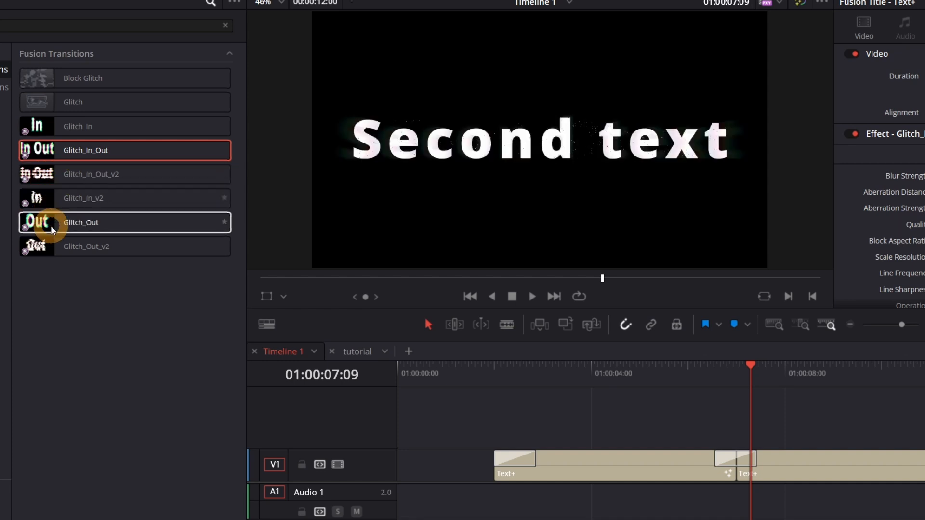
{"action": "left_click_drag", "start_coordinate": [37, 223], "coordinate": [924, 463]}
{"action": "left_click_drag", "start_coordinate": [913, 429], "coordinate": [917, 433]}
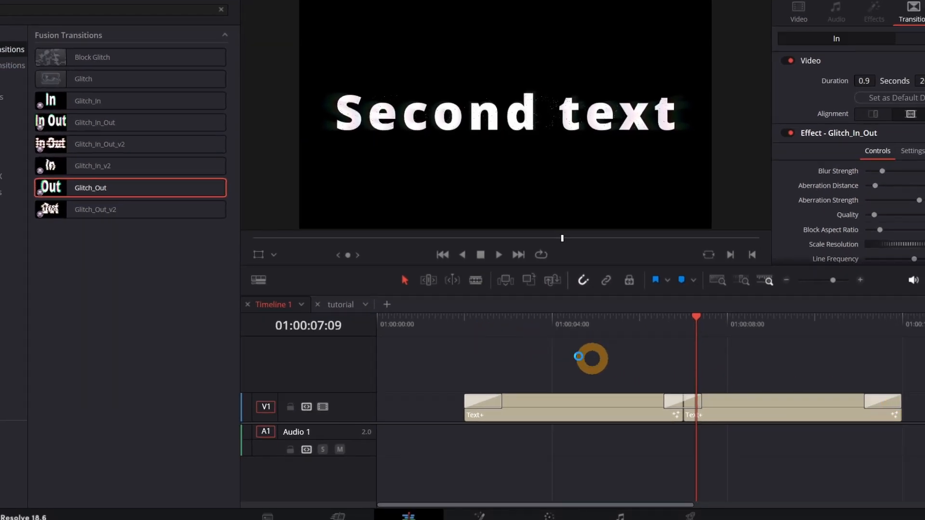
Play back the opening, middle and closing glitch transitions on the two titles.
{"action": "left_click", "coordinate": [466, 328]}
{"action": "key", "text": "space"}
{"action": "key", "text": "space"}
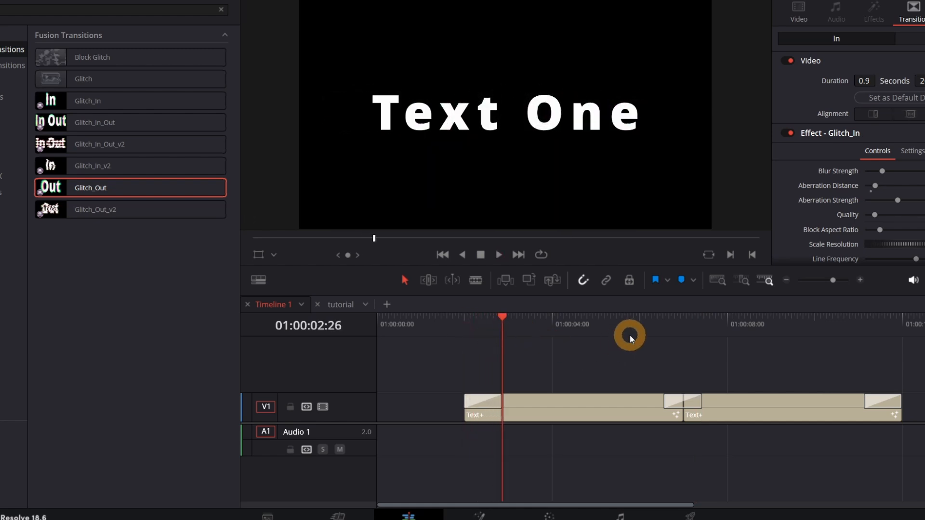
{"action": "key", "text": "space"}
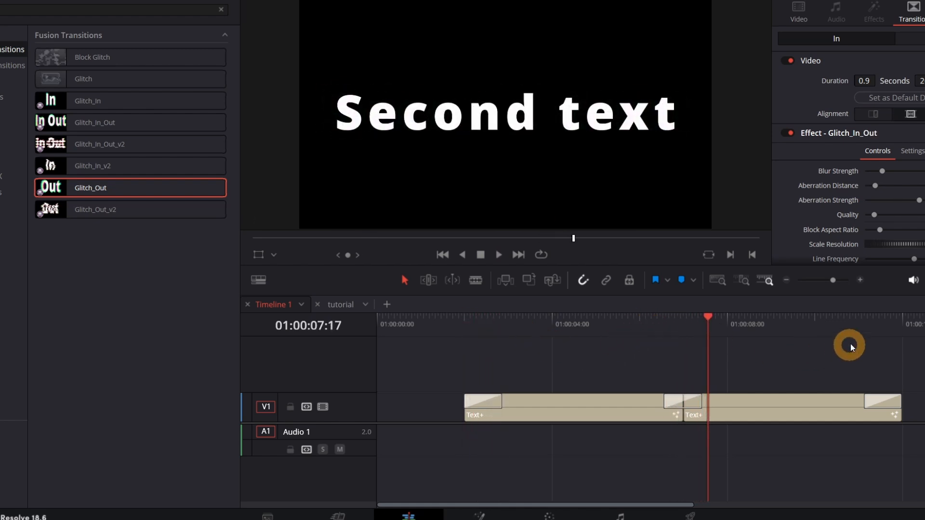
{"action": "left_click", "coordinate": [859, 328]}
{"action": "key", "text": "space"}
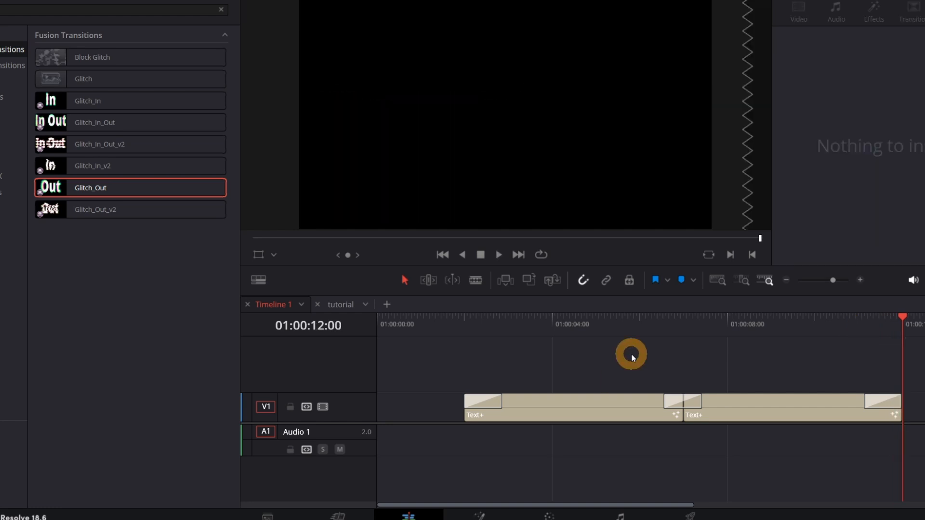
Replace the transition at the cut between the two titles with Glitch_In_Out_v2.
{"action": "left_click", "coordinate": [672, 399]}
{"action": "key", "text": "Delete"}
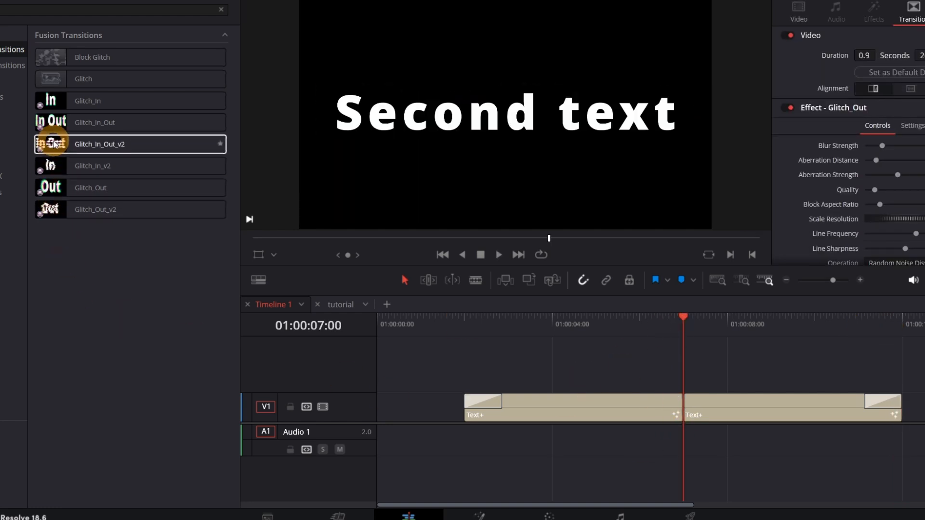
{"action": "left_click_drag", "start_coordinate": [82, 144], "coordinate": [683, 400]}
Play back the Glitch_In_Out_v2 transition and park the playhead near its middle.
{"action": "left_click", "coordinate": [663, 327]}
{"action": "key", "text": "space"}
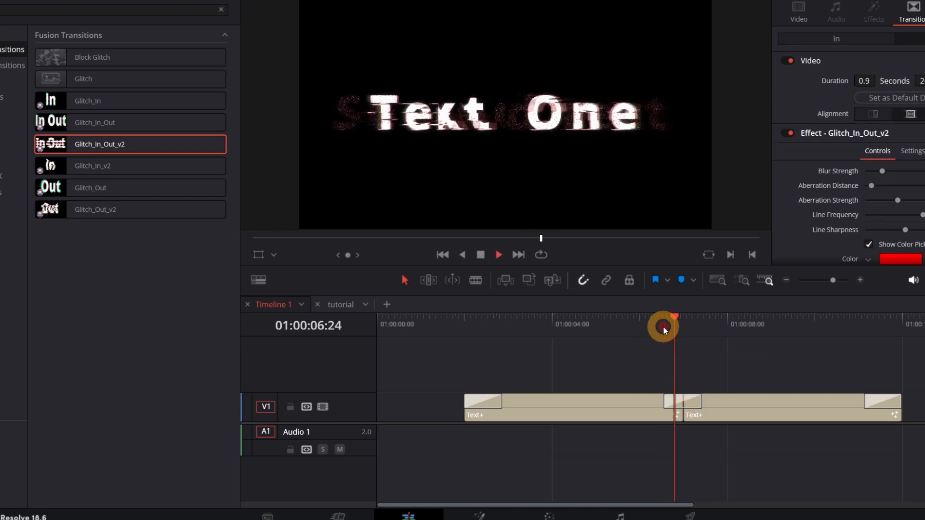
{"action": "left_click", "coordinate": [684, 327]}
{"action": "key", "text": "space"}
Enlarge the inspector area and set the Glitch_In_Out_v2 transition's color to blue-violet #493cff.
{"action": "left_click_drag", "start_coordinate": [847, 295], "coordinate": [850, 355]}
{"action": "scroll", "coordinate": [829, 184], "scroll_direction": "down", "scroll_amount": 2}
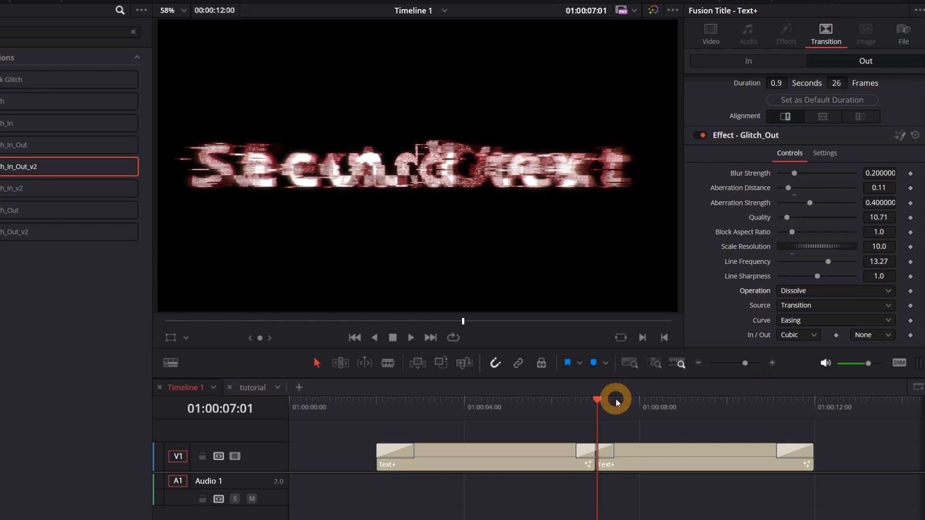
{"action": "left_click", "coordinate": [609, 453]}
{"action": "left_click", "coordinate": [809, 258]}
{"action": "left_click", "coordinate": [429, 186]}
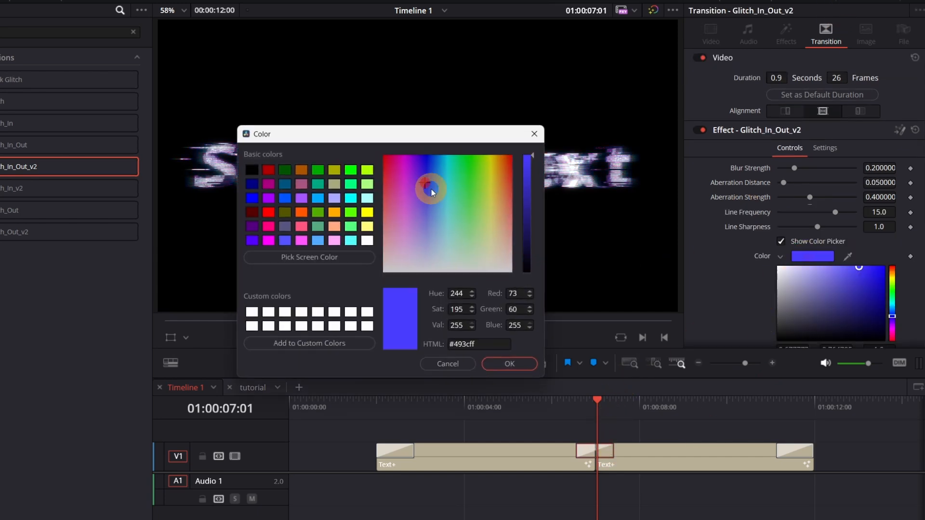
{"action": "left_click", "coordinate": [508, 363]}
Increase the Line Frequency and Aberration Distance of Glitch_In_Out_v2 and try out its X Offset.
{"action": "left_click_drag", "start_coordinate": [835, 212], "coordinate": [869, 236]}
{"action": "mouse_move", "coordinate": [783, 183]}
{"action": "left_mouse_down"}
{"action": "mouse_move", "coordinate": [805, 186]}
{"action": "mouse_move", "coordinate": [790, 189]}
{"action": "left_mouse_up"}
{"action": "scroll", "coordinate": [790, 189], "scroll_direction": "down", "scroll_amount": 5}
{"action": "left_click_drag", "start_coordinate": [798, 261], "coordinate": [906, 270]}
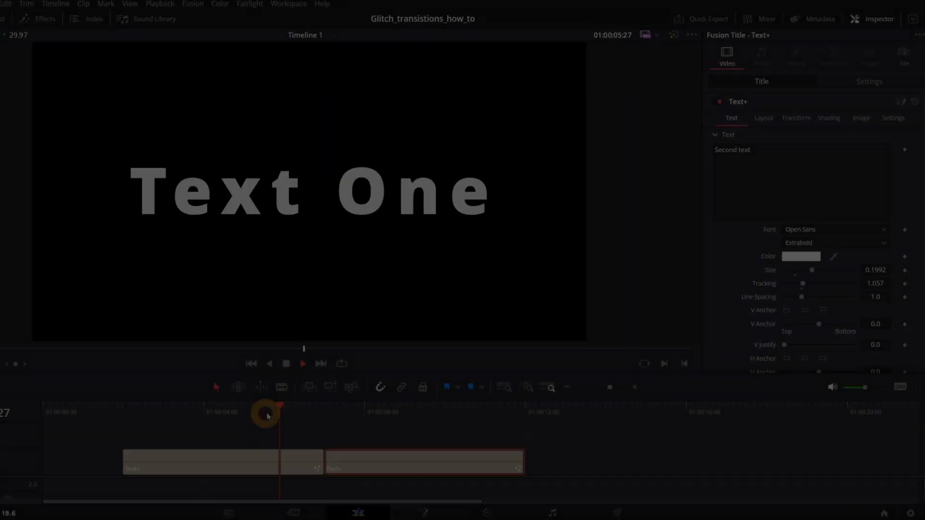
Add a 2.2-second Cross Dissolve at the cut between the two titles and convert it to a Fusion Cross Dissolve.
{"action": "left_click_drag", "start_coordinate": [264, 412], "coordinate": [304, 420]}
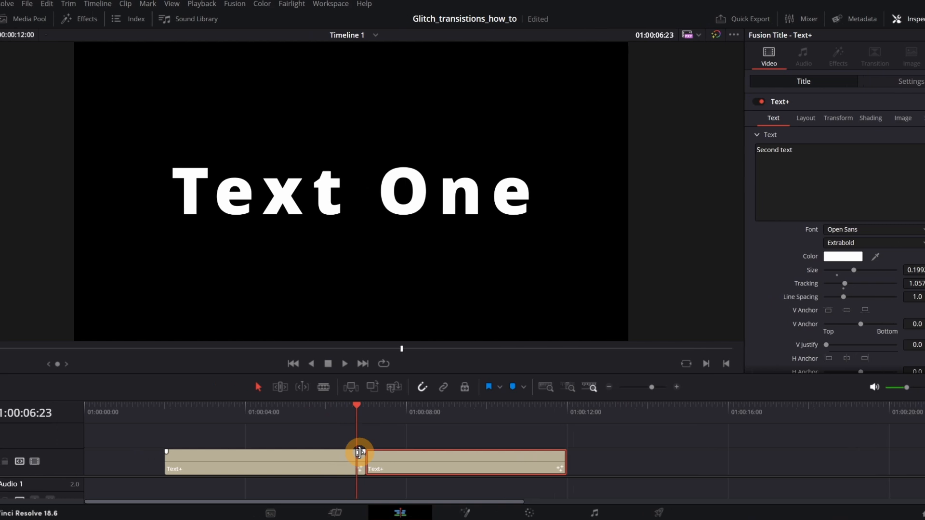
{"action": "left_click", "coordinate": [110, 21]}
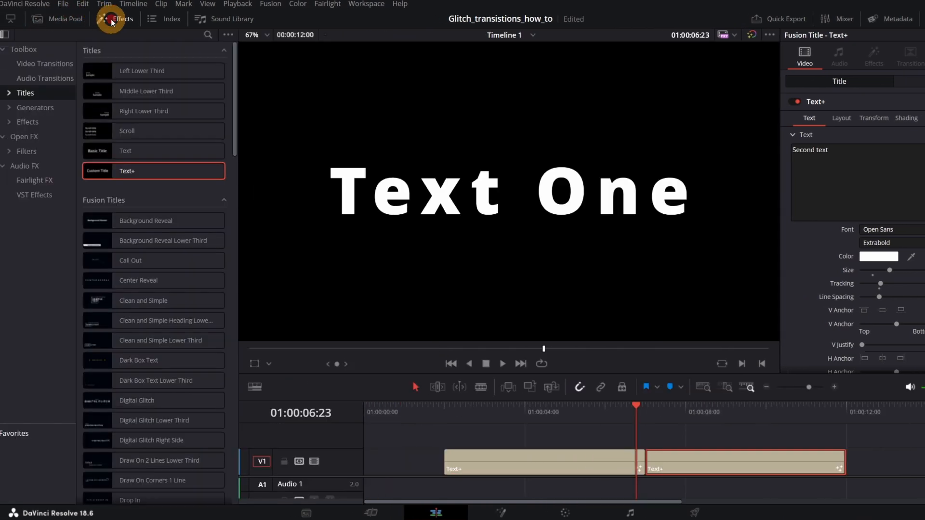
{"action": "left_click", "coordinate": [31, 64]}
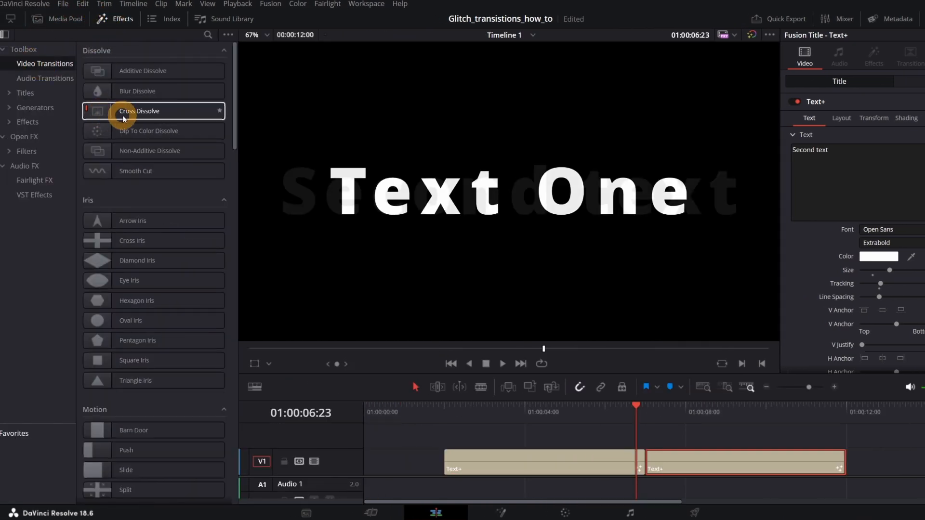
{"action": "left_click_drag", "start_coordinate": [168, 111], "coordinate": [690, 456]}
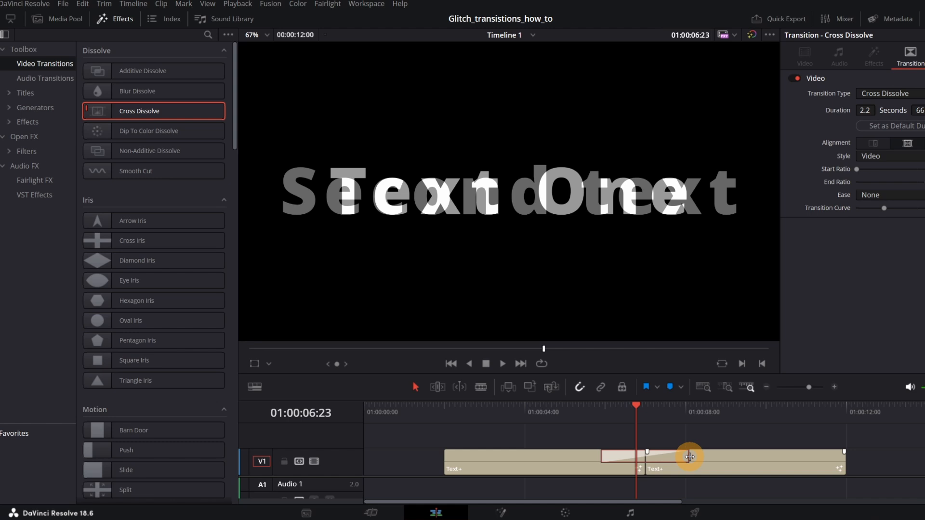
{"action": "right_click", "coordinate": [673, 454]}
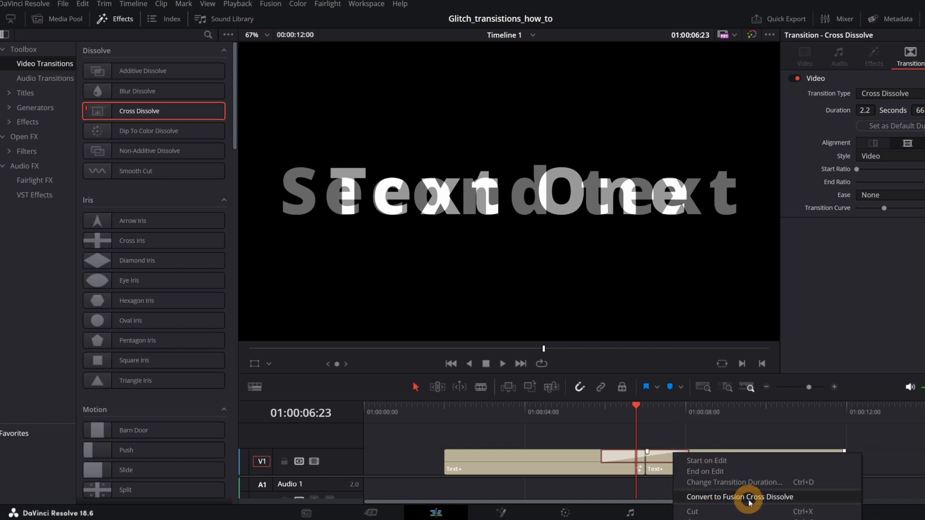
{"action": "left_click", "coordinate": [750, 502]}
{"action": "right_click", "coordinate": [669, 454]}
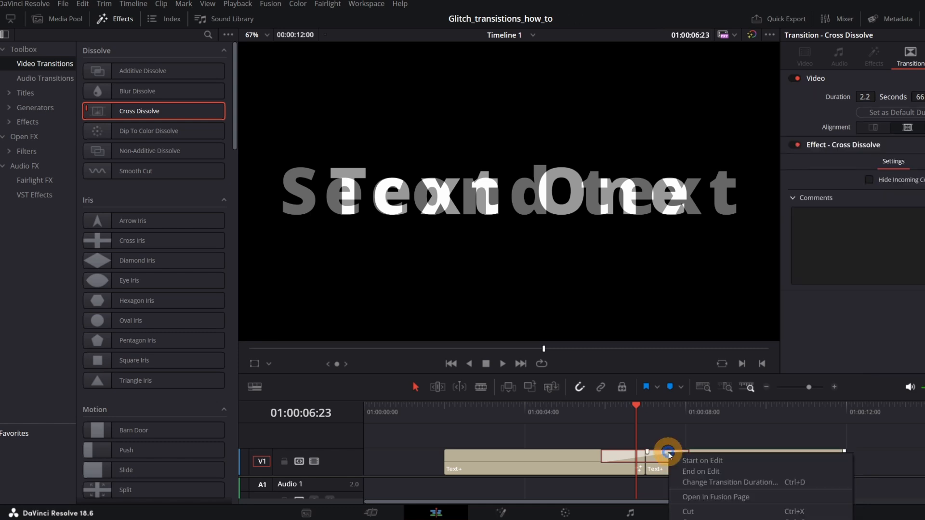
{"action": "left_click", "coordinate": [723, 496]}
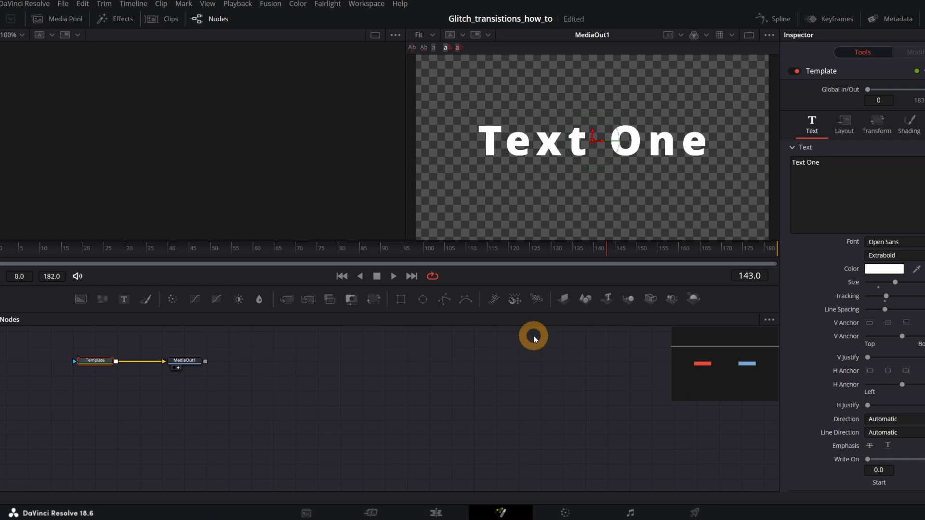
{"action": "left_click_drag", "start_coordinate": [750, 372], "coordinate": [735, 354]}
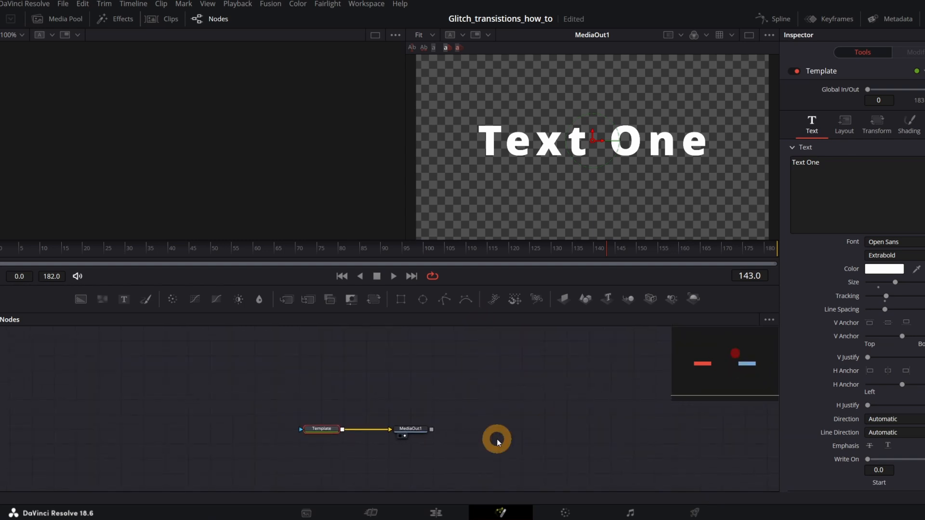
{"action": "left_click", "coordinate": [446, 510]}
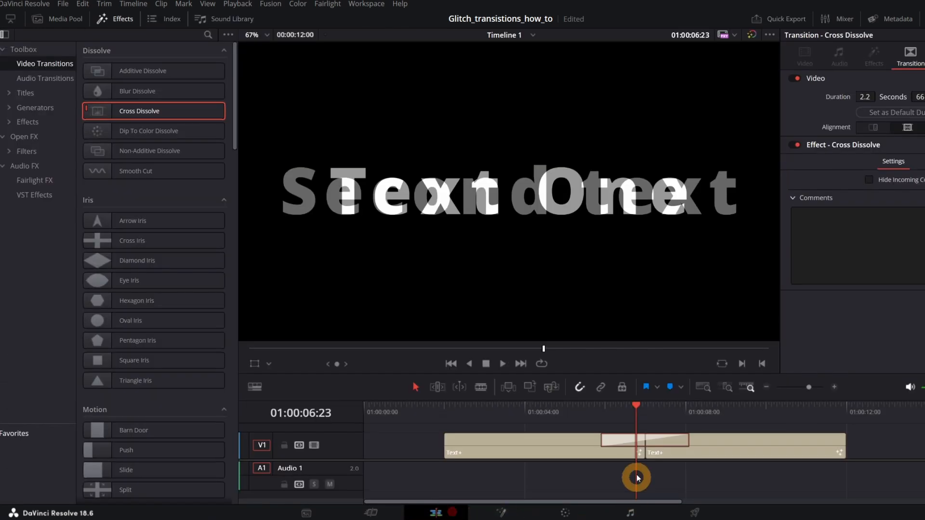
Open the Fusion Cross Dissolve in the Fusion page and spread MediaIn1, MediaIn2 and MediaOut1 out around the CrossDissolve node.
{"action": "right_click", "coordinate": [612, 439]}
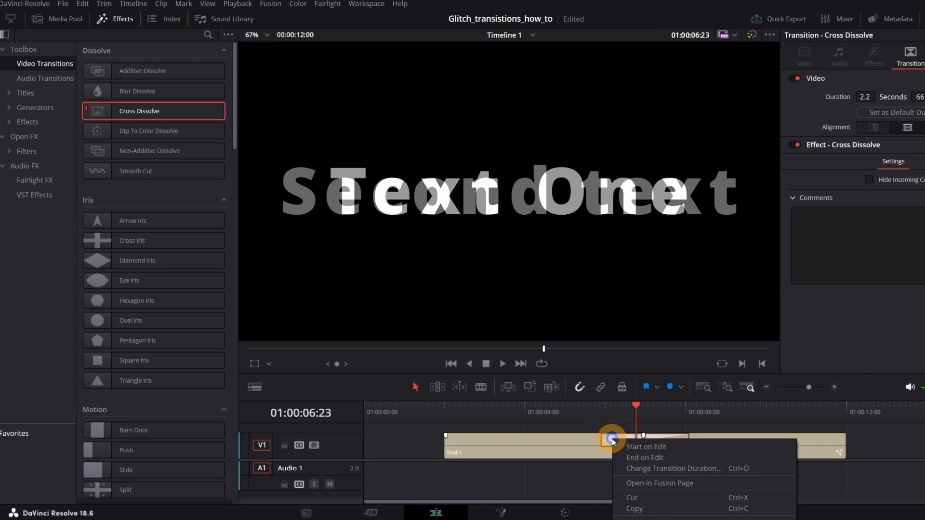
{"action": "left_click", "coordinate": [641, 483]}
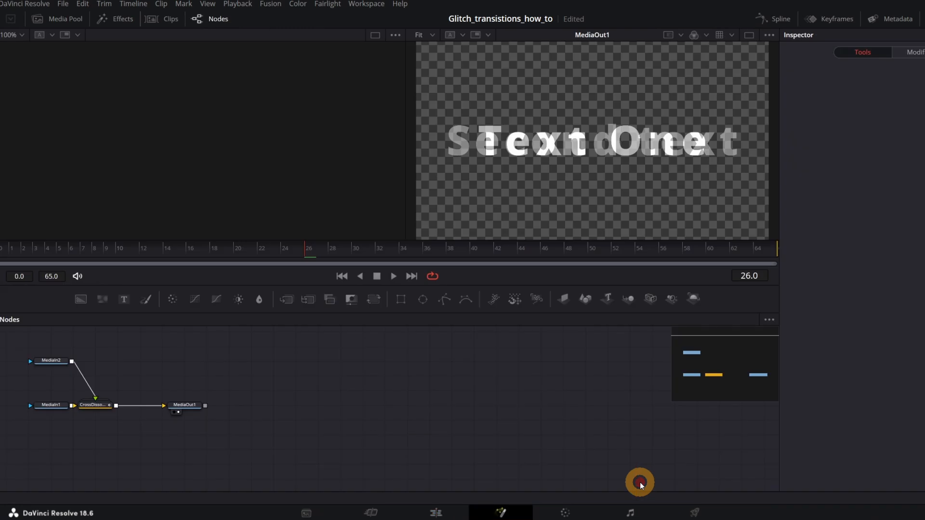
{"action": "left_click", "coordinate": [730, 371]}
{"action": "left_click_drag", "start_coordinate": [730, 371], "coordinate": [704, 357]}
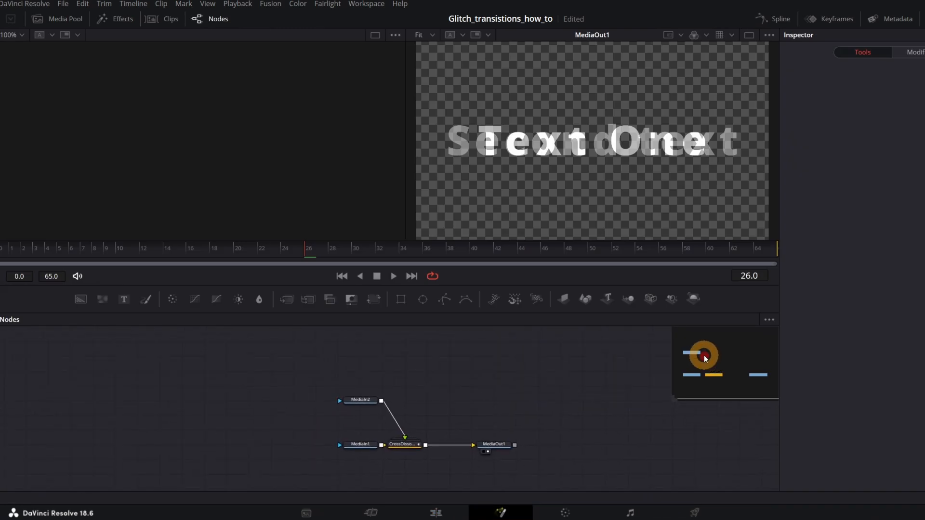
{"action": "left_click_drag", "start_coordinate": [368, 400], "coordinate": [406, 371]}
{"action": "left_click_drag", "start_coordinate": [352, 443], "coordinate": [248, 444]}
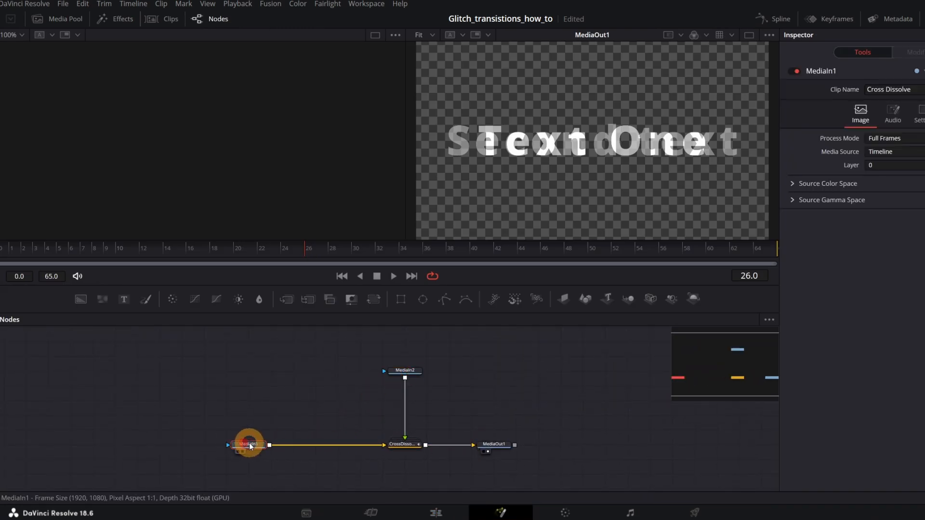
{"action": "left_click_drag", "start_coordinate": [405, 371], "coordinate": [407, 356]}
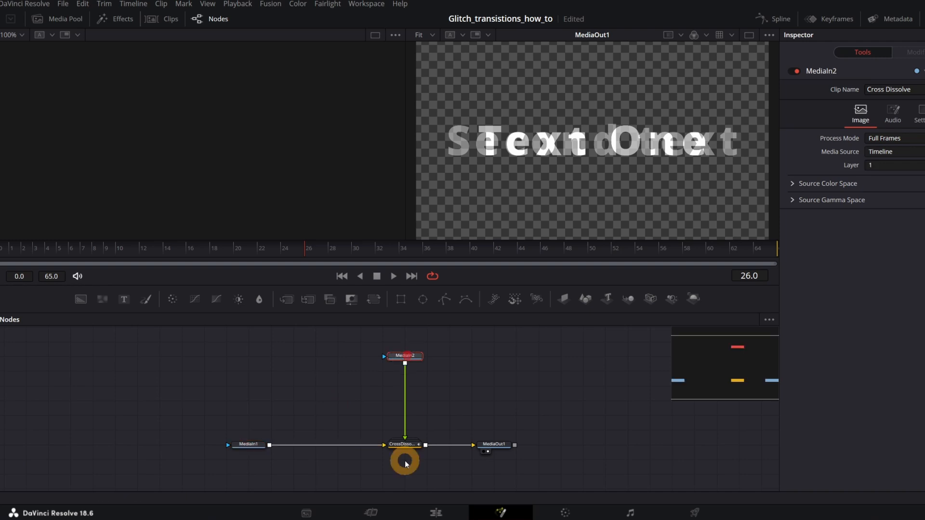
{"action": "left_click_drag", "start_coordinate": [492, 444], "coordinate": [584, 445]}
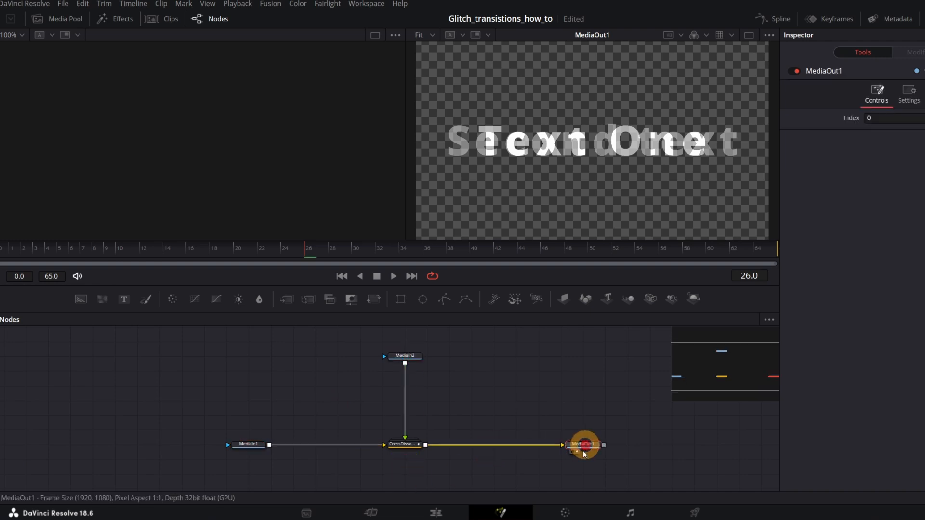
Delete the CrossDissolve node and add a Dissolve node after MediaIn1 in its place.
{"action": "left_click", "coordinate": [409, 445]}
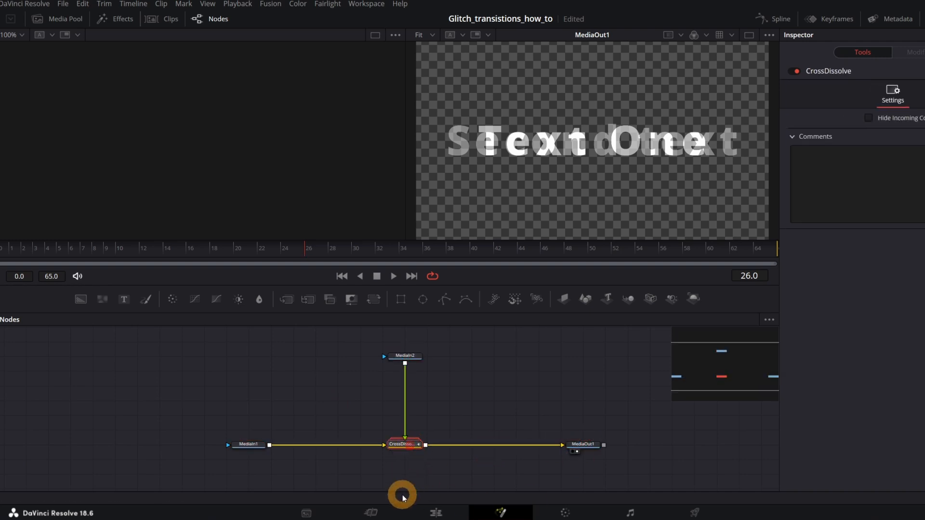
{"action": "key", "text": "Delete"}
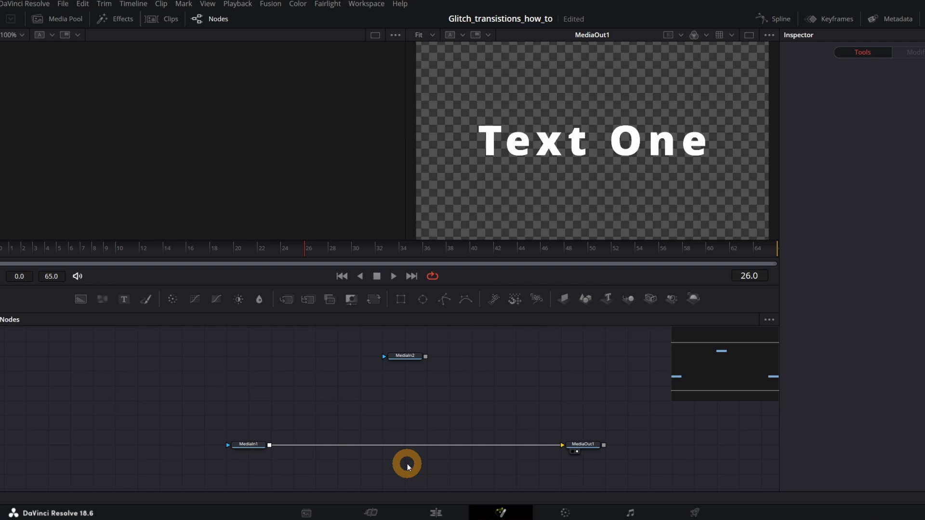
{"action": "left_click", "coordinate": [246, 444]}
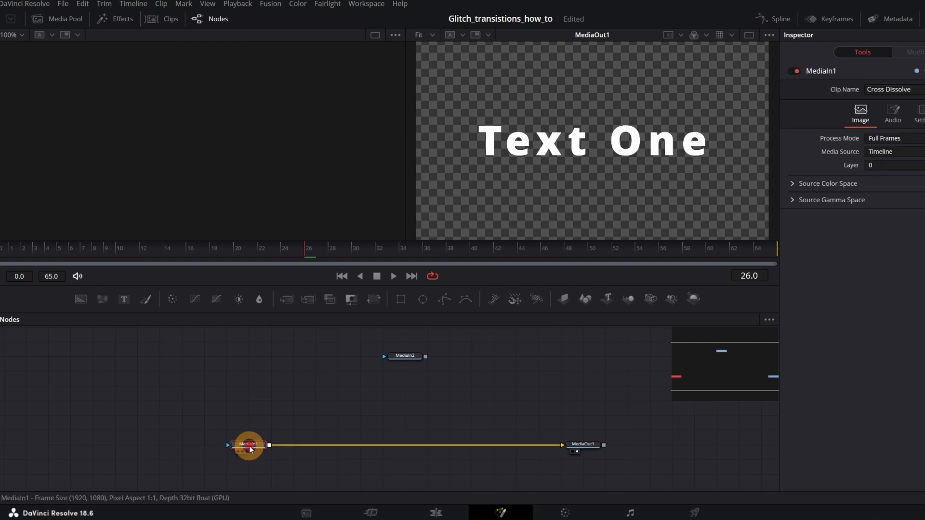
{"action": "key", "text": "shift+space"}
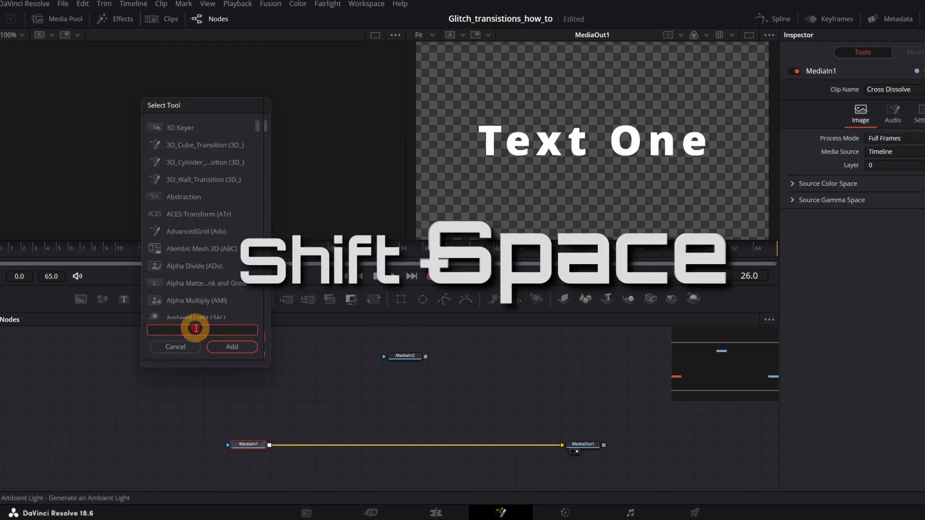
{"action": "type", "text": "disso"}
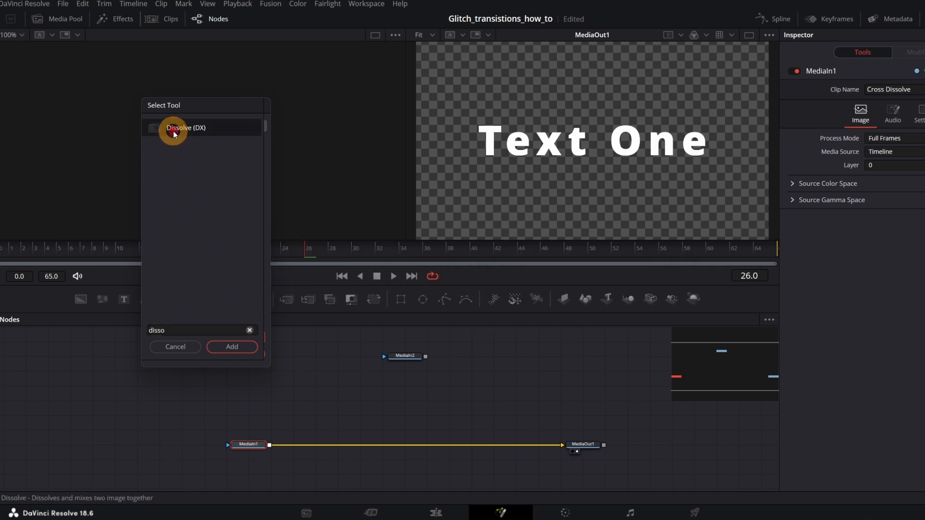
{"action": "left_click", "coordinate": [174, 131]}
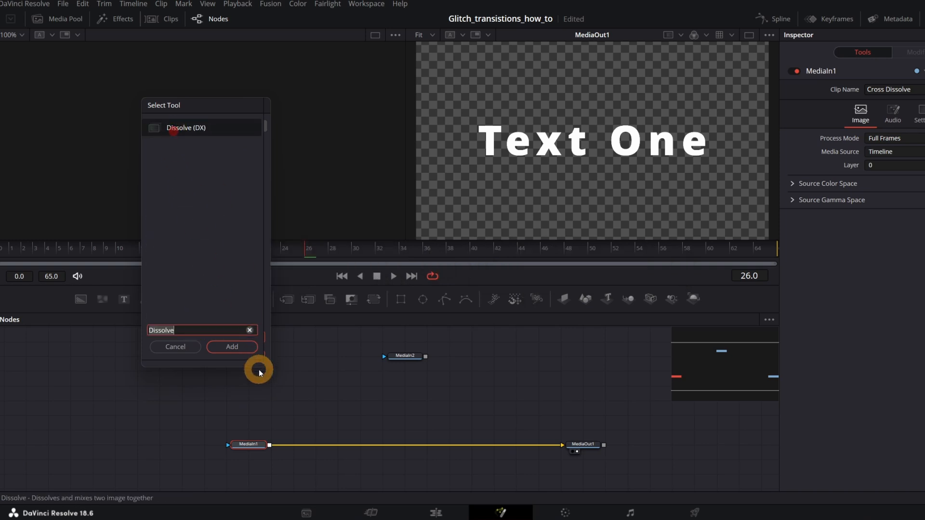
{"action": "left_click", "coordinate": [232, 347]}
Place the Dissolve node below MediaIn2, connect MediaIn2 to its foreground input, and move MediaOut1 farther along.
{"action": "left_click_drag", "start_coordinate": [293, 441], "coordinate": [406, 444]}
{"action": "left_click_drag", "start_coordinate": [426, 357], "coordinate": [397, 440]}
{"action": "left_click_drag", "start_coordinate": [581, 443], "coordinate": [694, 443]}
Move the Dissolve node's Background/Foreground to 1.0 and modify that parameter with Anim Curves.
{"action": "left_click", "coordinate": [407, 444]}
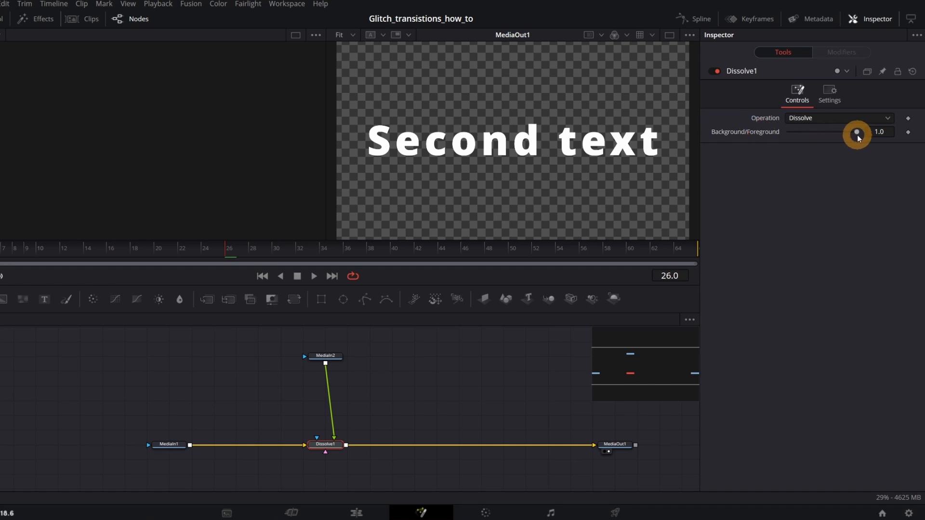
{"action": "mouse_move", "coordinate": [843, 136]}
{"action": "left_mouse_down"}
{"action": "mouse_move", "coordinate": [777, 137]}
{"action": "mouse_move", "coordinate": [856, 131]}
{"action": "left_mouse_up"}
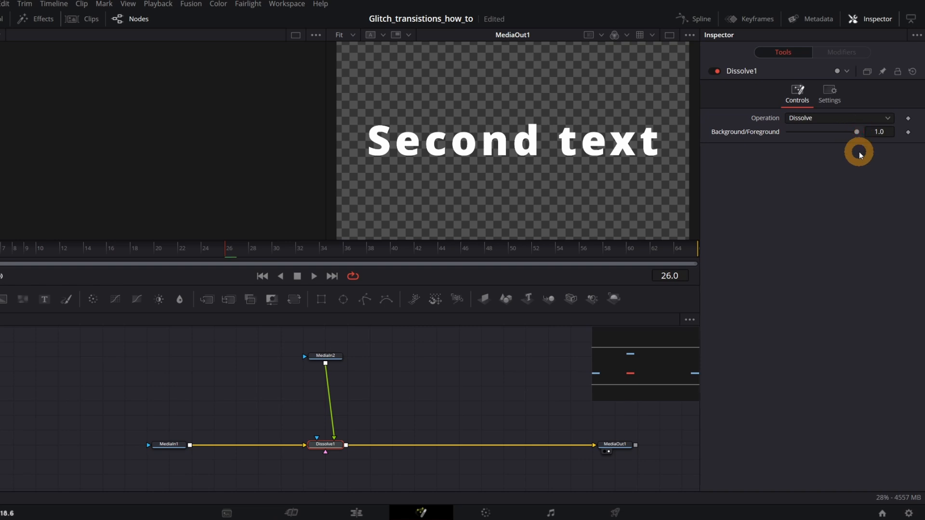
{"action": "right_click", "coordinate": [755, 136]}
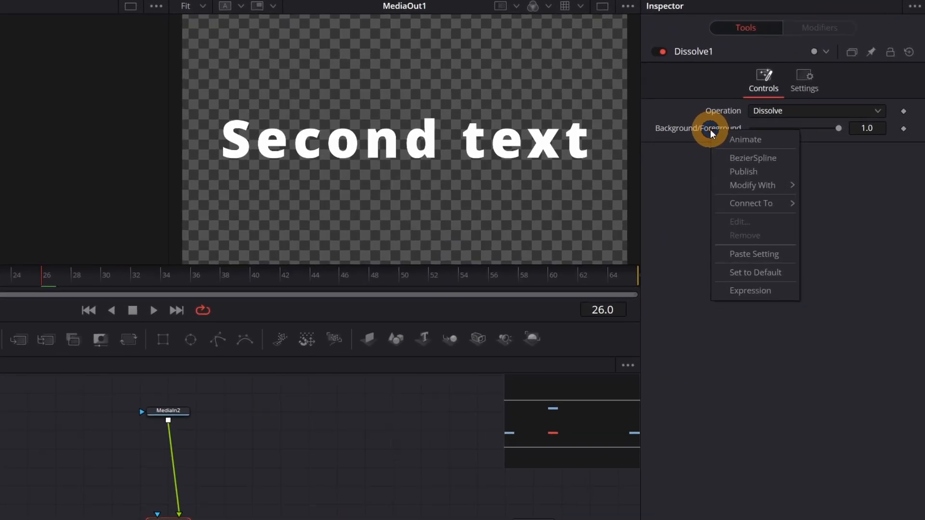
{"action": "mouse_move", "coordinate": [739, 192]}
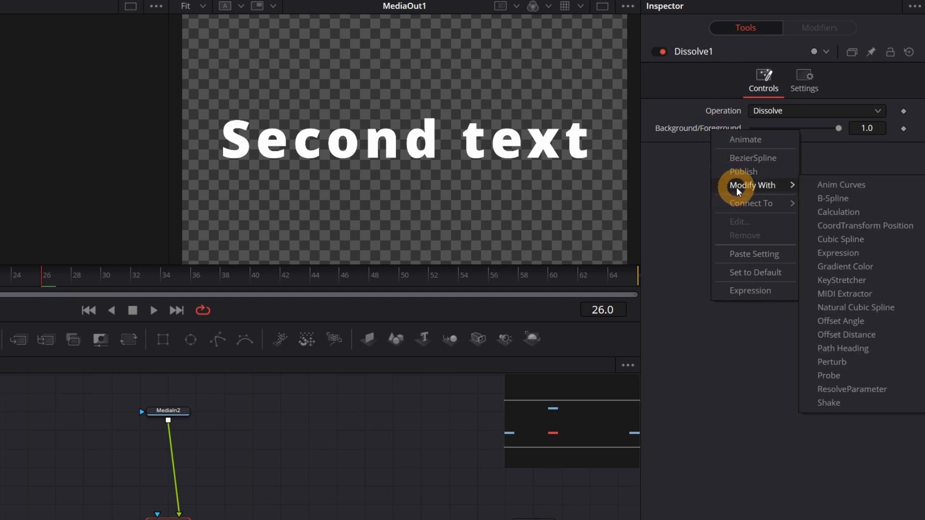
{"action": "left_click", "coordinate": [843, 185]}
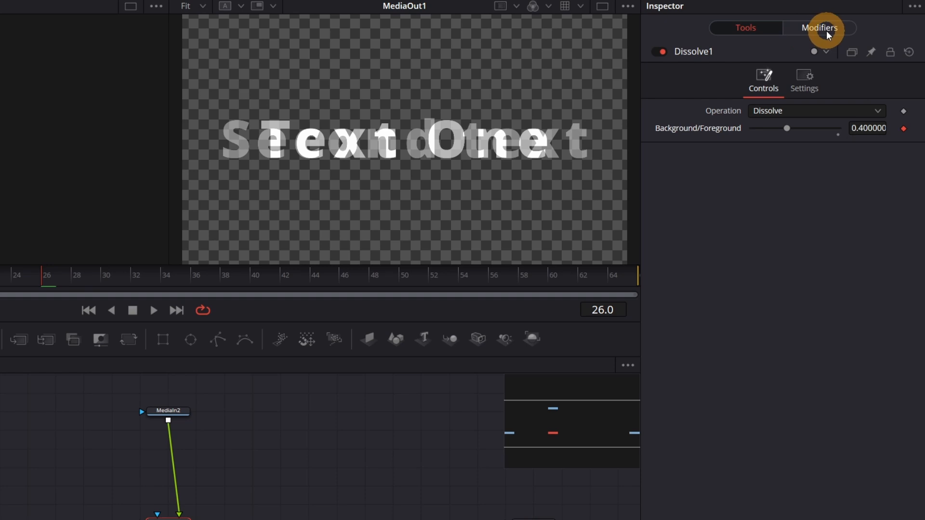
Set the Dissolve node's Anim Curves to Easing with Cubic in and Cubic out, and scrub through the dissolve.
{"action": "left_click", "coordinate": [826, 31]}
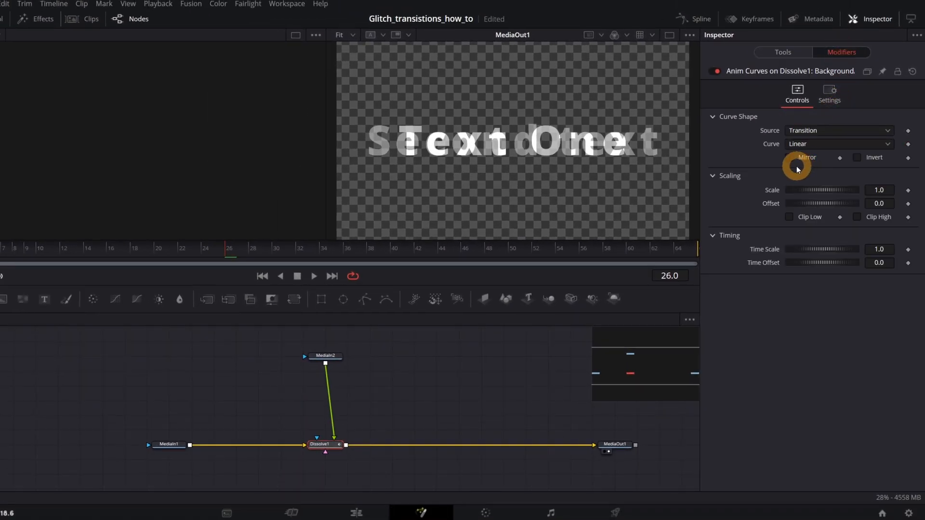
{"action": "left_click", "coordinate": [813, 146]}
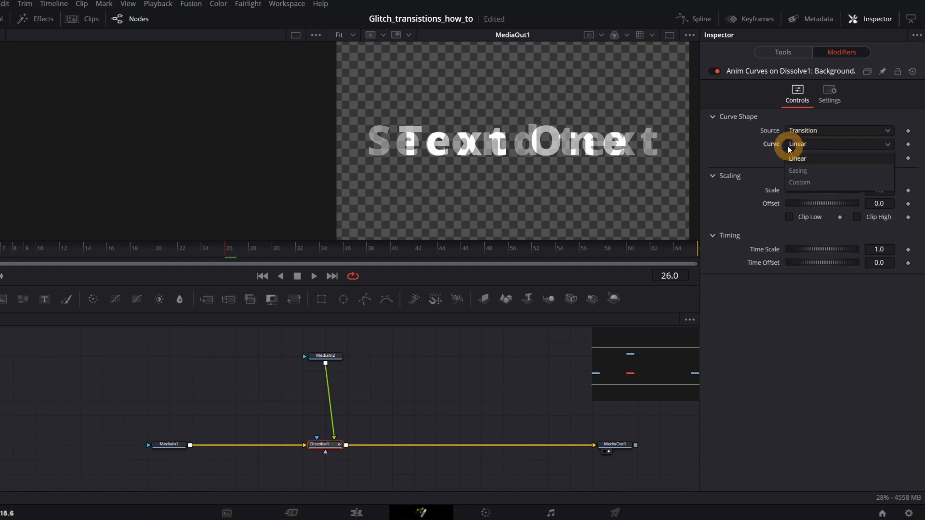
{"action": "left_click", "coordinate": [819, 171]}
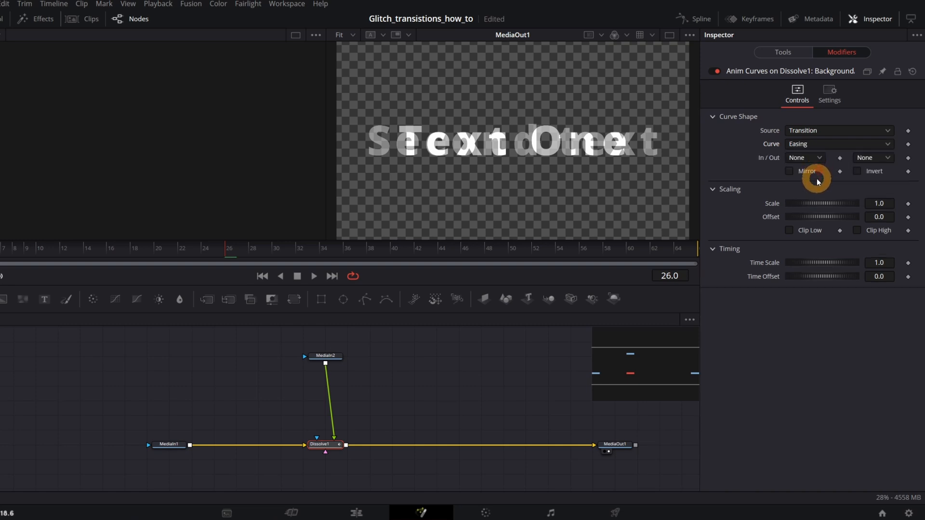
{"action": "left_click", "coordinate": [819, 158]}
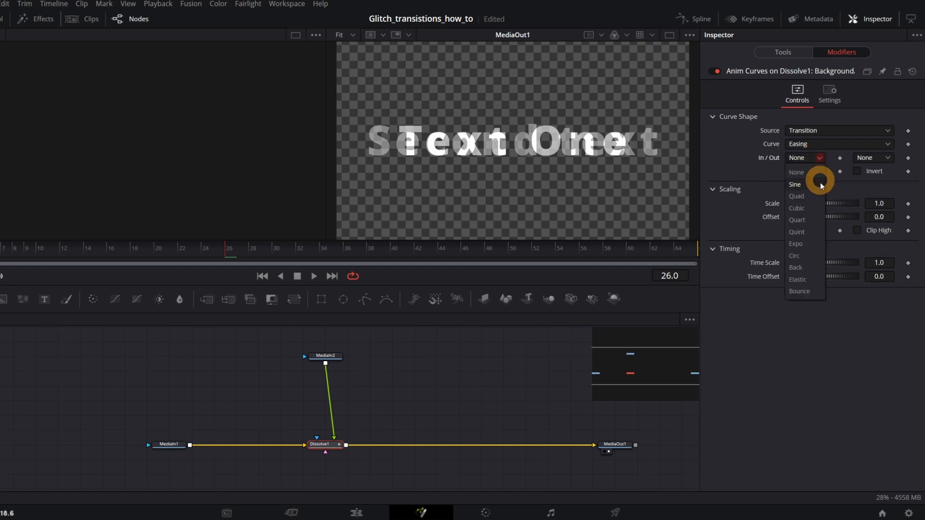
{"action": "left_click", "coordinate": [814, 208]}
{"action": "left_click", "coordinate": [884, 159]}
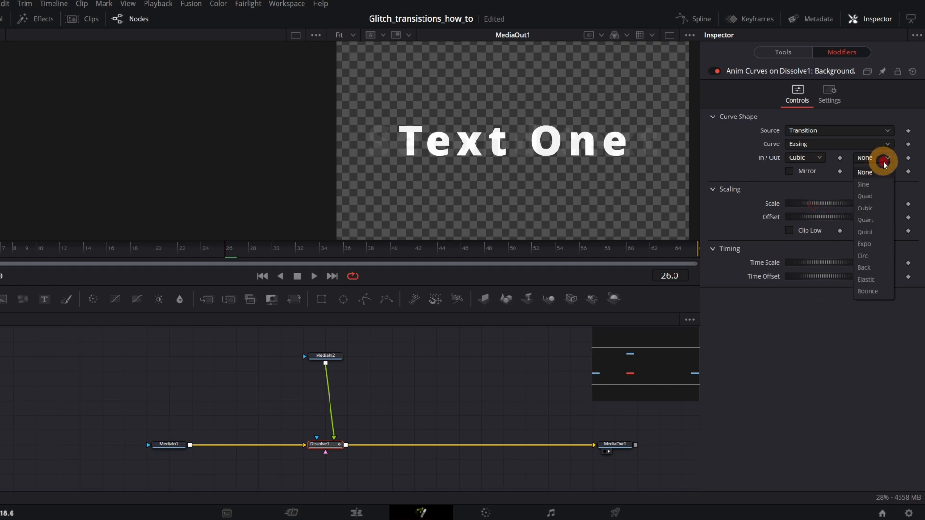
{"action": "left_click", "coordinate": [872, 211]}
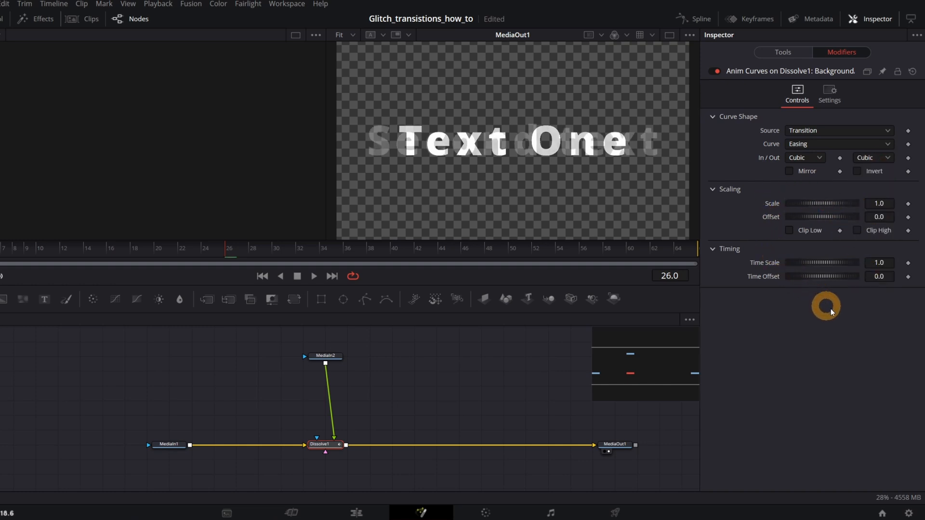
{"action": "left_click_drag", "start_coordinate": [17, 244], "coordinate": [426, 248]}
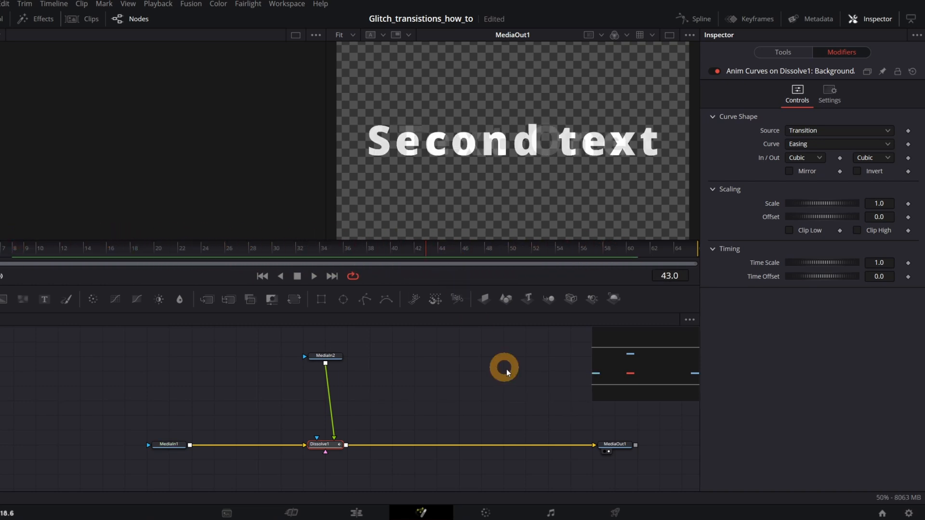
Add a Prism Blur node after the Dissolve node.
{"action": "left_click", "coordinate": [321, 445]}
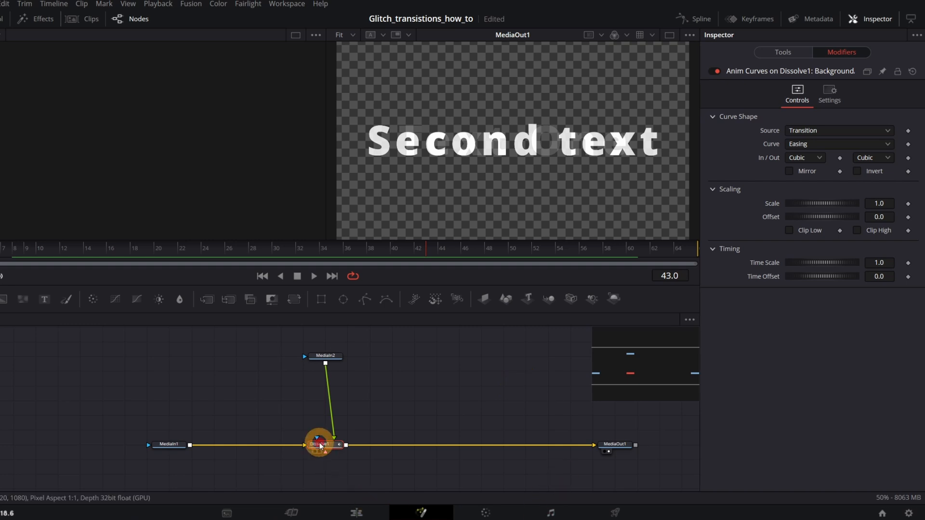
{"action": "key", "text": "shift+space"}
{"action": "type", "text": "pris"}
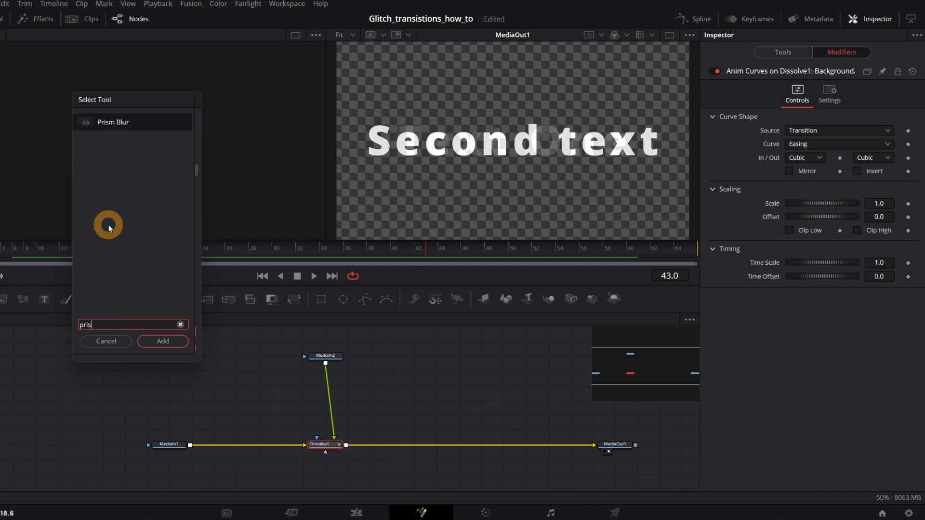
{"action": "left_click", "coordinate": [110, 123]}
{"action": "left_click", "coordinate": [146, 244]}
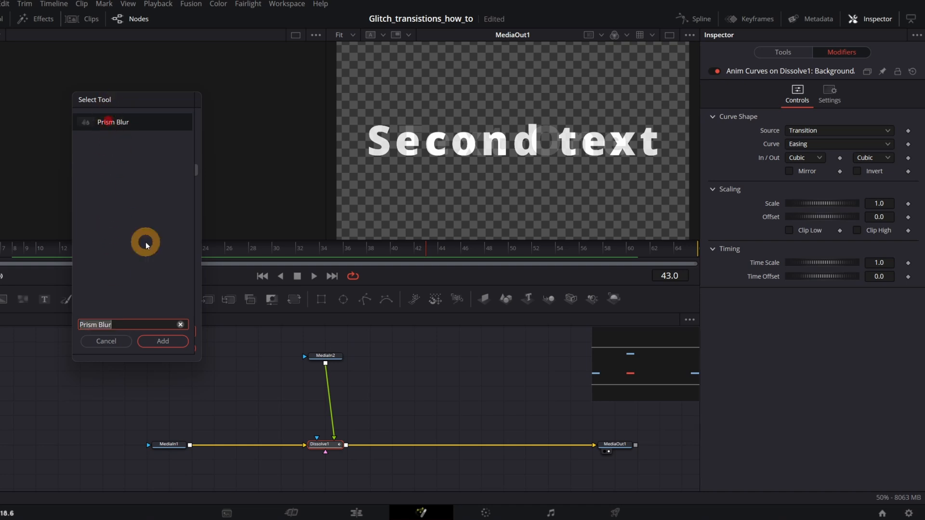
{"action": "left_click", "coordinate": [158, 342]}
Add a JPEG Damage node after the PrismBlur1 node.
{"action": "left_click", "coordinate": [388, 445]}
{"action": "key", "text": "shift+space"}
{"action": "left_click", "coordinate": [145, 341]}
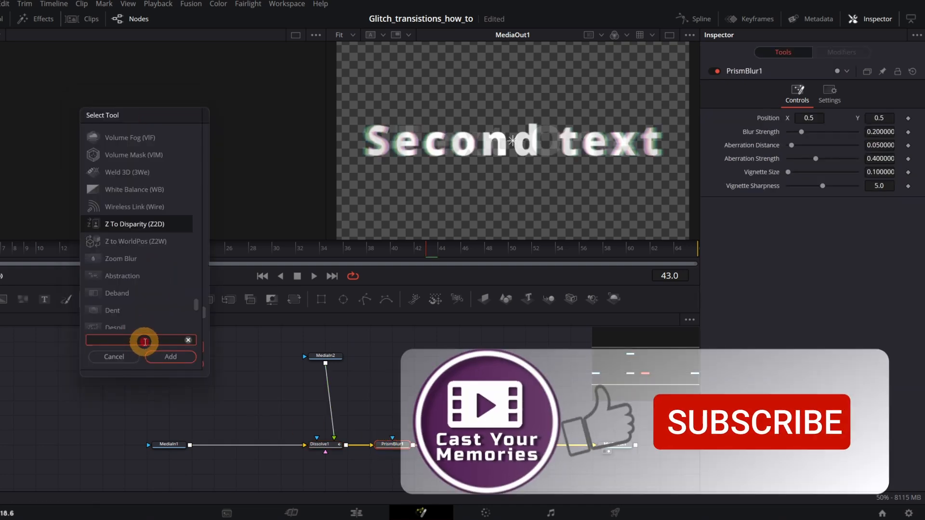
{"action": "type", "text": "jp"}
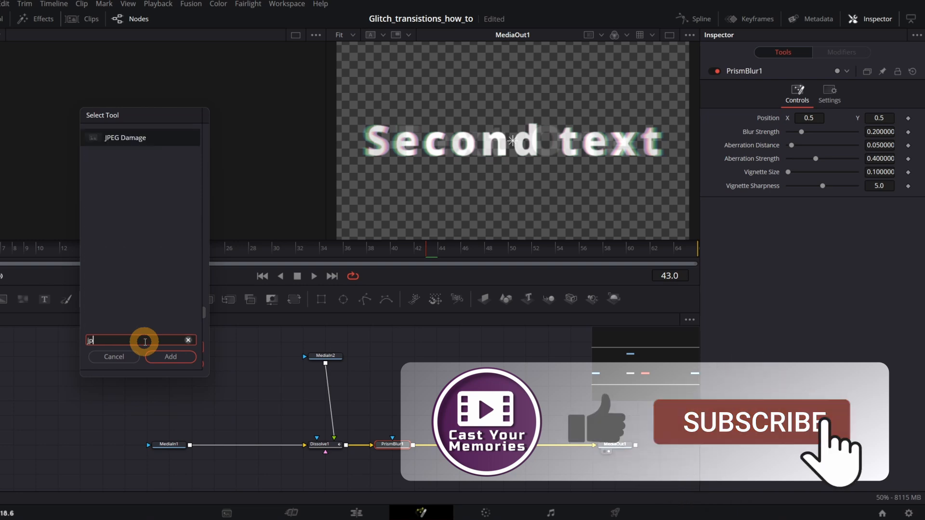
{"action": "left_click", "coordinate": [155, 195]}
{"action": "left_click", "coordinate": [179, 355]}
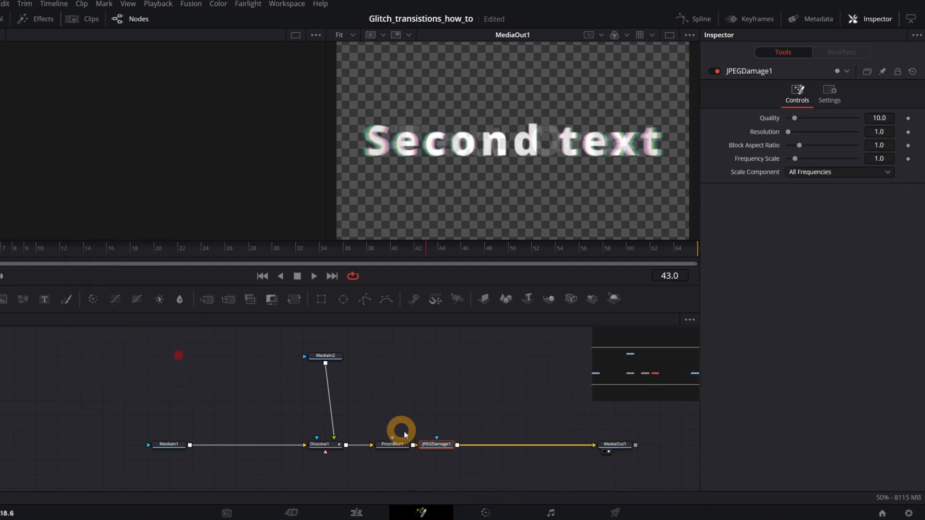
Add a Scanlines node after the JPEGDamage1 node.
{"action": "key", "text": "shift+space"}
{"action": "type", "text": "scan"}
{"action": "left_click", "coordinate": [32, 134]}
{"action": "left_click", "coordinate": [93, 356]}
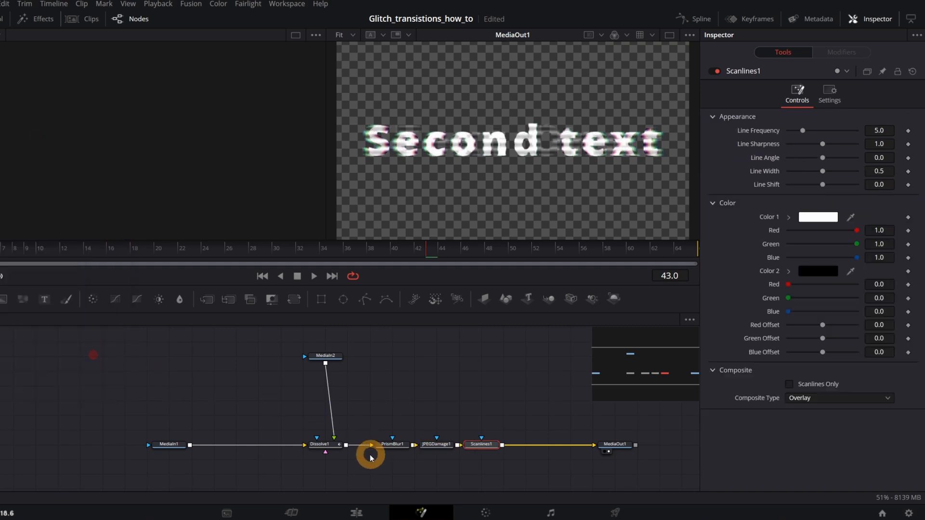
Add a Soft Glow node after the Scanlines1 node and move MediaOut1 farther along to make room.
{"action": "key", "text": "shift+space"}
{"action": "type", "text": "sof"}
{"action": "left_click", "coordinate": [86, 105]}
{"action": "left_click", "coordinate": [134, 323]}
{"action": "left_click_drag", "start_coordinate": [611, 444], "coordinate": [634, 444]}
Turn off the SoftGlow1, Scanlines1 and JPEGDamage1 nodes.
{"action": "left_click", "coordinate": [526, 444]}
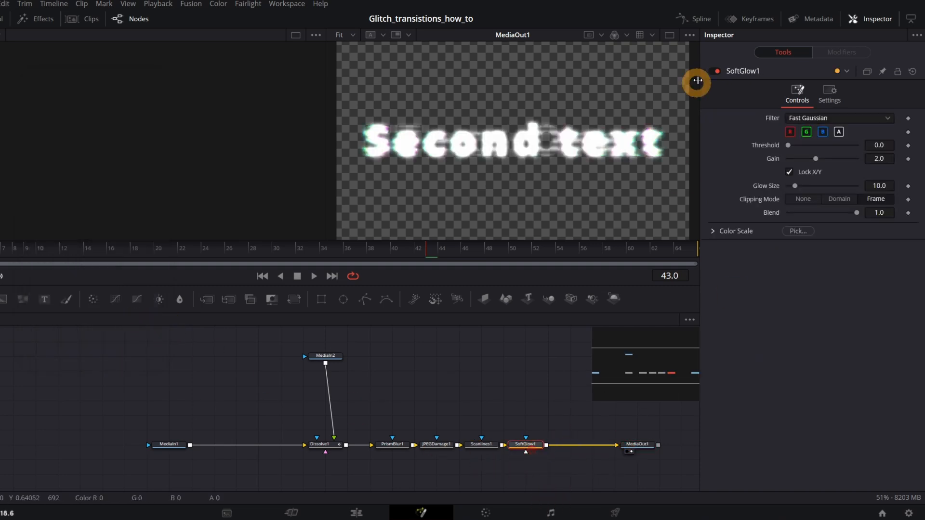
{"action": "left_click", "coordinate": [714, 71]}
{"action": "left_click", "coordinate": [477, 446]}
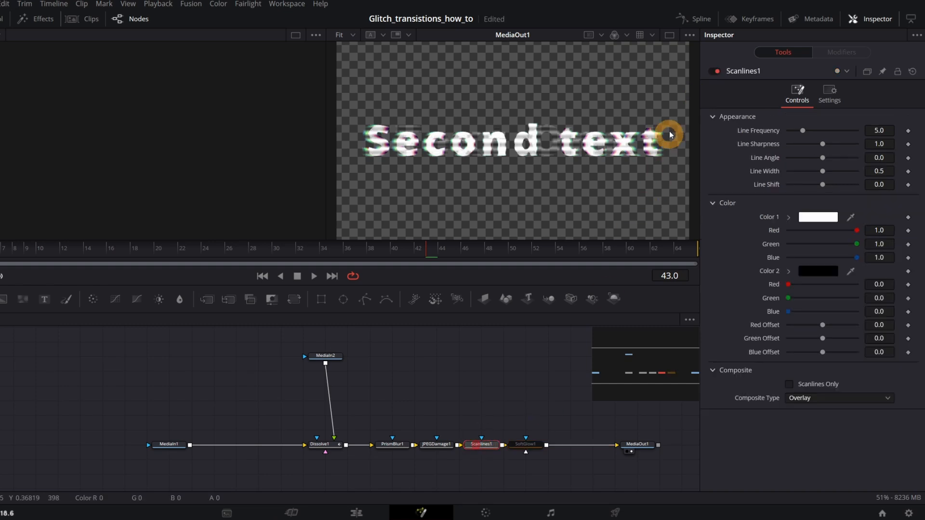
{"action": "left_click", "coordinate": [711, 71]}
{"action": "left_click", "coordinate": [437, 444]}
{"action": "left_click", "coordinate": [713, 77]}
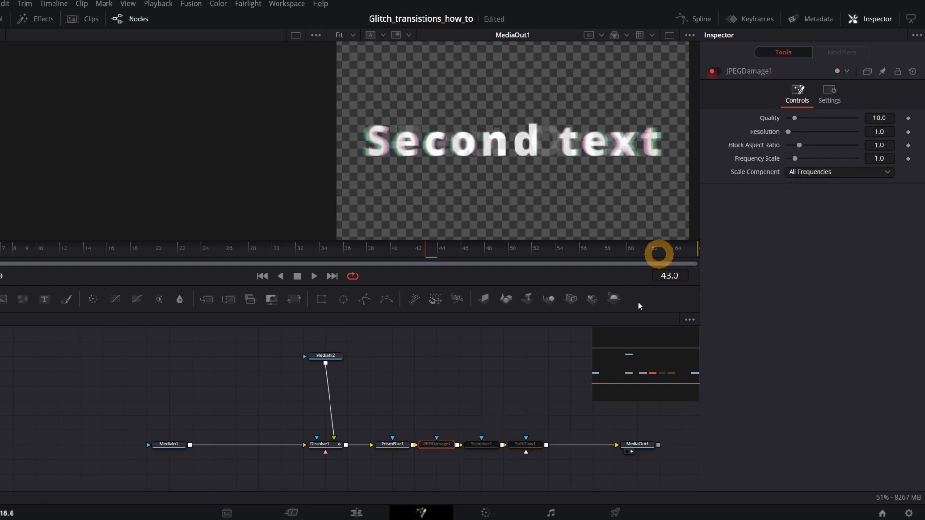
Set the PrismBlur1 node's Aberration Distance to about 0.102 and its Aberration Strength to about 0.866.
{"action": "left_click", "coordinate": [388, 446]}
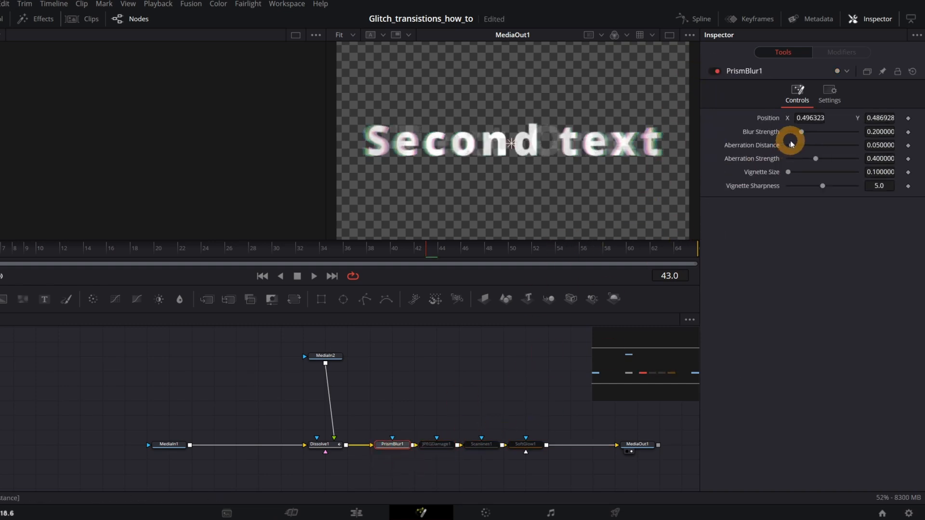
{"action": "left_click_drag", "start_coordinate": [792, 145], "coordinate": [847, 159]}
Turn JPEGDamage1 back on and set its Quality to about 7.99, Resolution to about 3.51 and Block Aspect Ratio to about 0.54.
{"action": "left_click", "coordinate": [437, 444]}
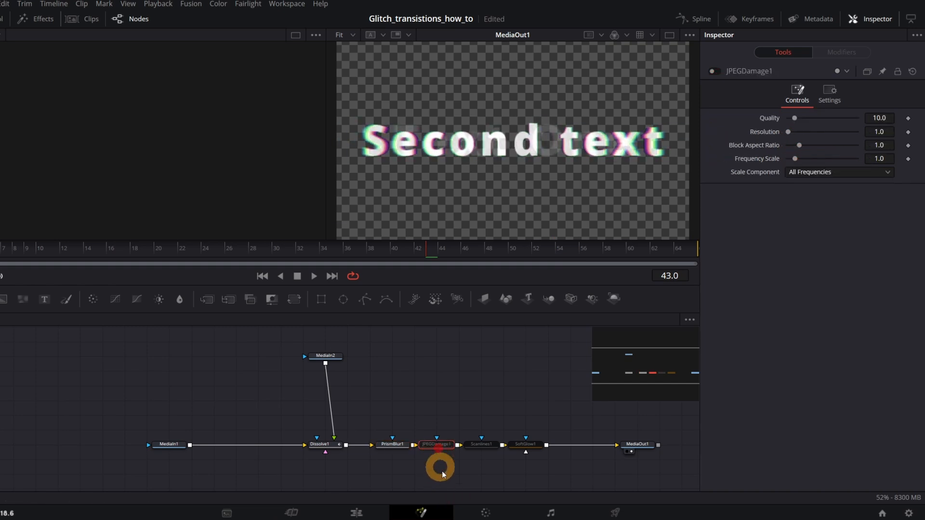
{"action": "left_click", "coordinate": [715, 73]}
{"action": "left_click_drag", "start_coordinate": [788, 133], "coordinate": [790, 134]}
{"action": "left_click_drag", "start_coordinate": [792, 146], "coordinate": [790, 146]}
{"action": "left_click_drag", "start_coordinate": [790, 133], "coordinate": [793, 150]}
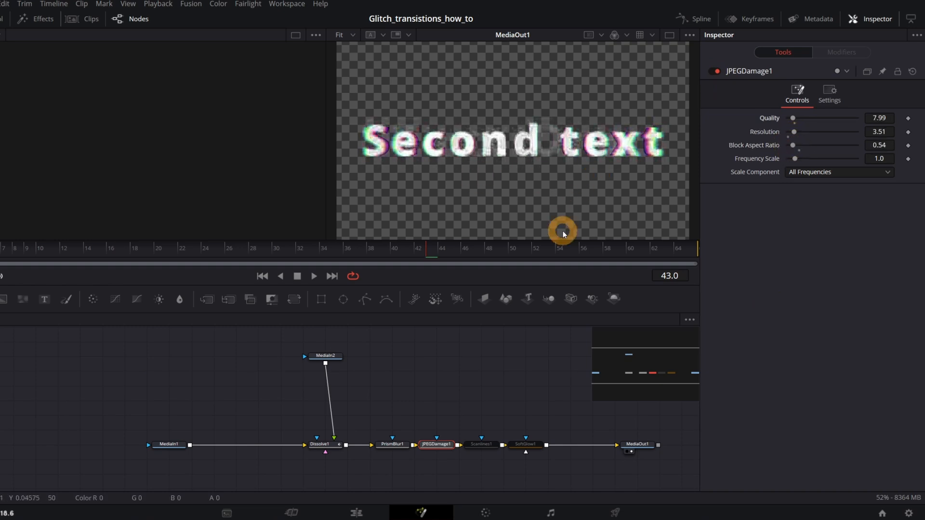
Turn Scanlines1 back on, adjust its line appearance, and turn SoftGlow1 back on.
{"action": "left_click", "coordinate": [481, 444]}
{"action": "left_click", "coordinate": [717, 71]}
{"action": "left_click", "coordinate": [802, 131]}
{"action": "left_click_drag", "start_coordinate": [802, 131], "coordinate": [800, 161]}
{"action": "left_click", "coordinate": [851, 216]}
{"action": "left_click", "coordinate": [526, 444]}
{"action": "left_click", "coordinate": [716, 70]}
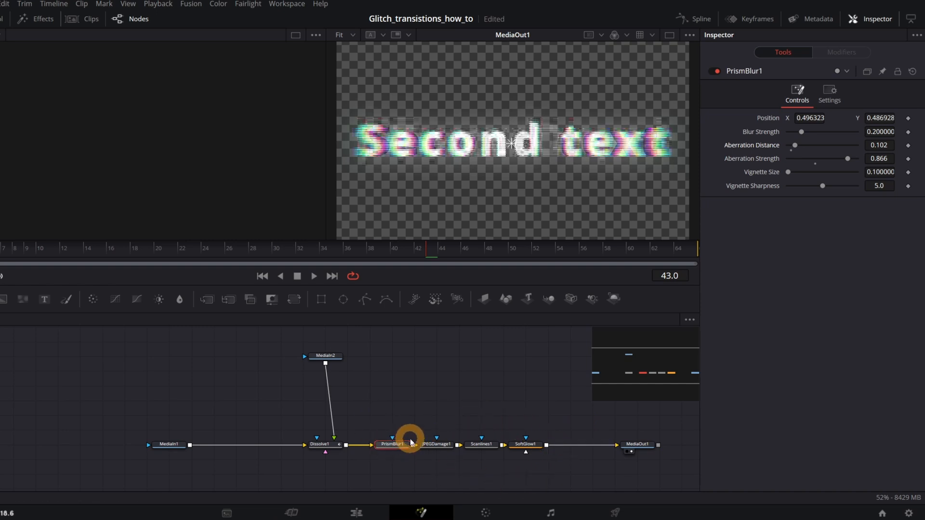
Modify the PrismBlur1 node's Blend setting with Anim Curves.
{"action": "left_click", "coordinate": [830, 101]}
{"action": "left_click_drag", "start_coordinate": [837, 134], "coordinate": [860, 133]}
{"action": "right_click", "coordinate": [776, 135]}
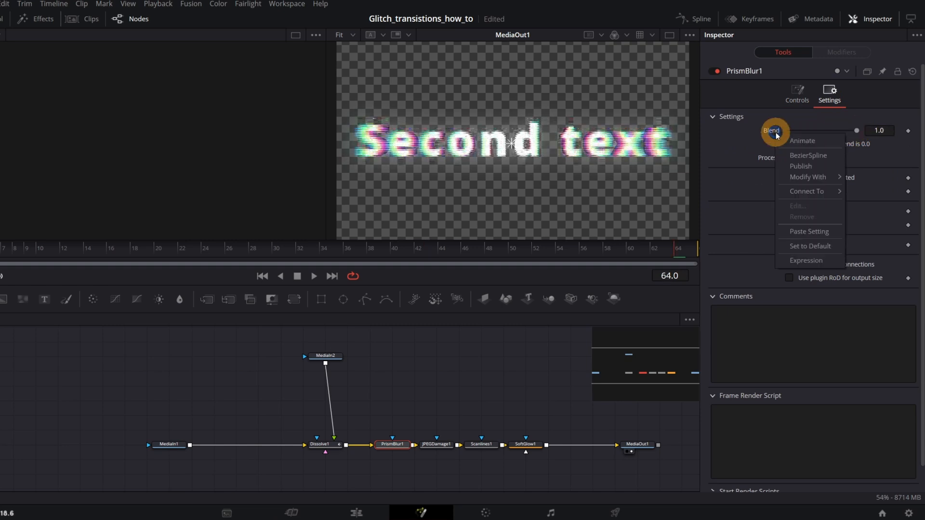
{"action": "mouse_move", "coordinate": [802, 177]}
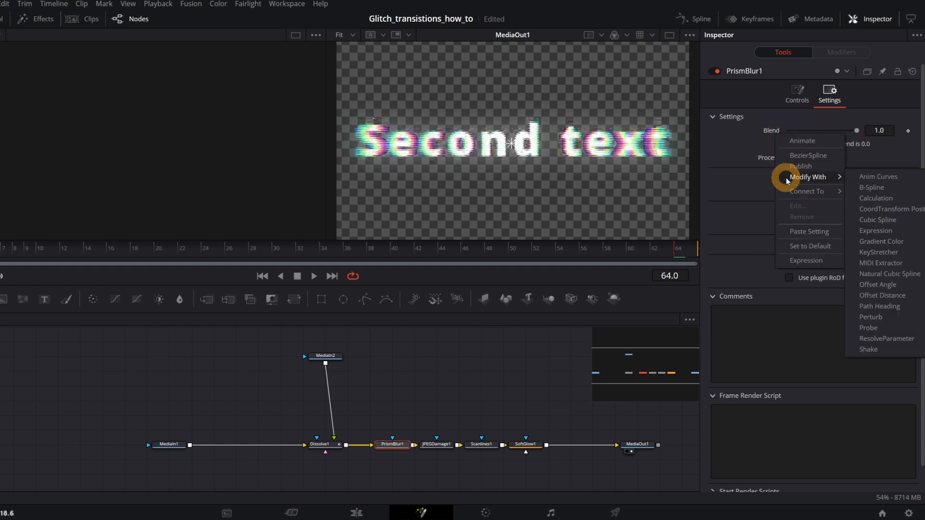
{"action": "left_click", "coordinate": [884, 180]}
Set the PrismBlur1 Blend curve to Easing with Cubic in and out, enable Mirror, and scrub through the transition.
{"action": "left_click", "coordinate": [836, 53]}
{"action": "left_click", "coordinate": [843, 143]}
{"action": "left_click", "coordinate": [818, 152]}
{"action": "left_click", "coordinate": [819, 157]}
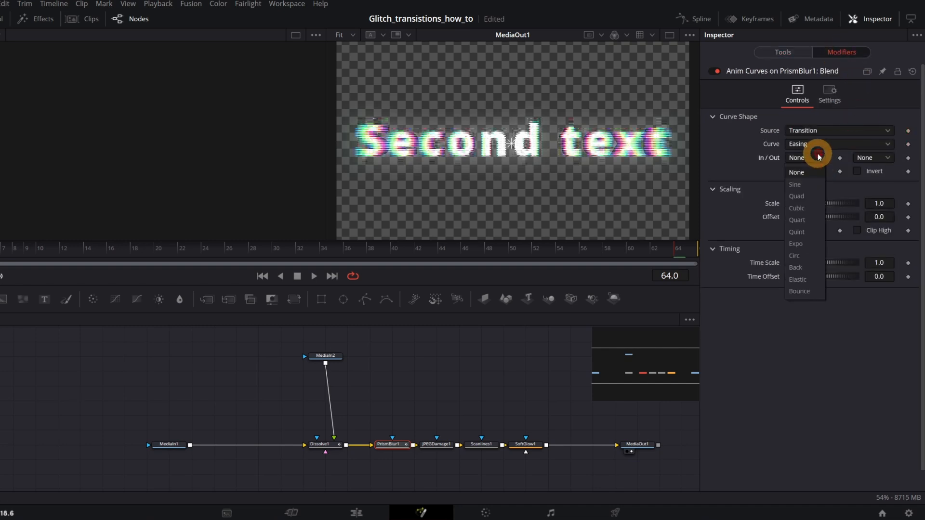
{"action": "left_click", "coordinate": [804, 208]}
{"action": "left_click", "coordinate": [880, 154]}
{"action": "left_click", "coordinate": [873, 208]}
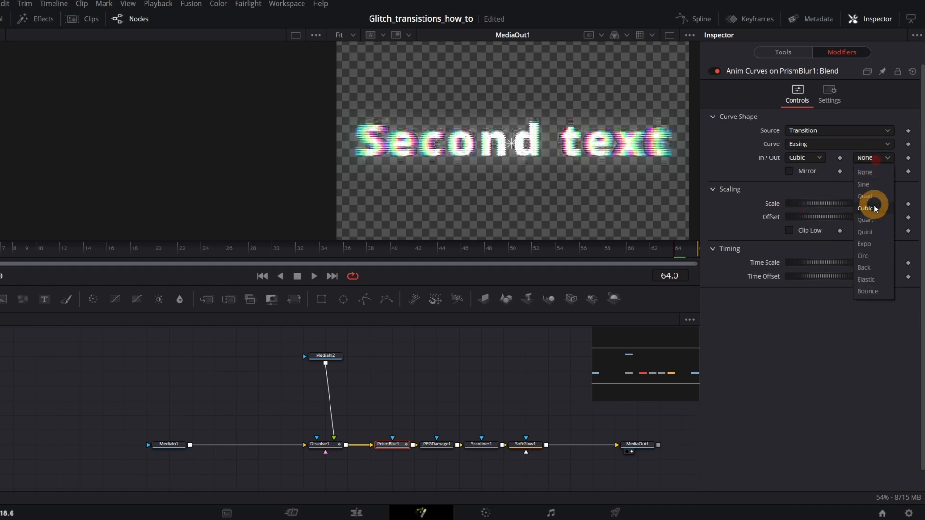
{"action": "left_click", "coordinate": [790, 172]}
{"action": "left_click", "coordinate": [0, 248]}
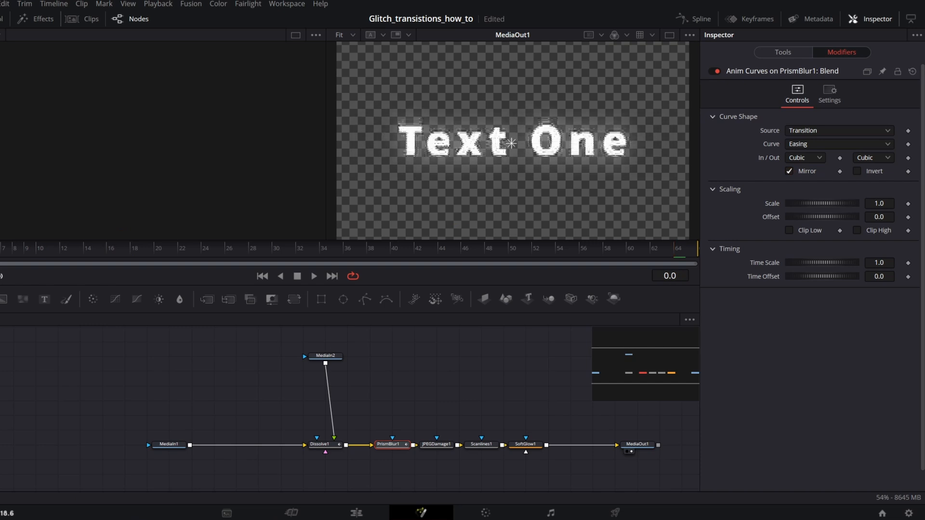
{"action": "left_click_drag", "start_coordinate": [0, 251], "coordinate": [698, 259]}
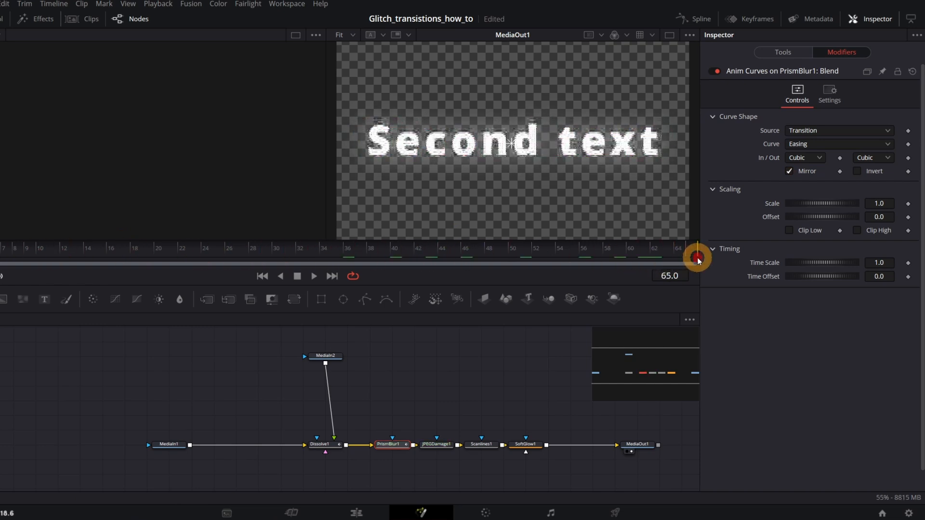
Modify the Blend settings of JPEGDamage1, Scanlines1 and SoftGlow1 with Anim Curves.
{"action": "left_click", "coordinate": [436, 444]}
{"action": "left_click", "coordinate": [829, 94]}
{"action": "right_click", "coordinate": [777, 132]}
{"action": "mouse_move", "coordinate": [815, 176]}
{"action": "left_click", "coordinate": [882, 176]}
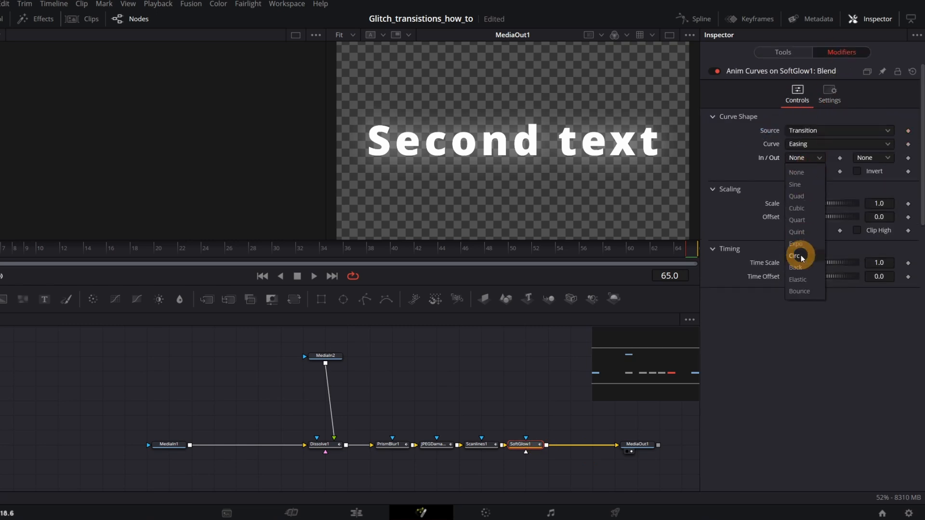
Play the transition on the edit timeline and set the Timeline Proxy Resolution to Quarter.
{"action": "left_click", "coordinate": [790, 252]}
{"action": "key", "text": "space"}
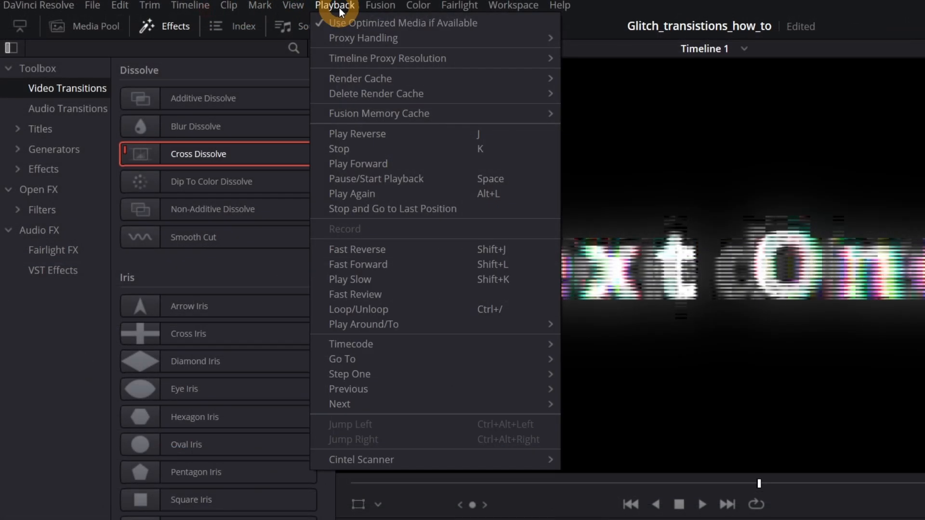
{"action": "mouse_move", "coordinate": [363, 55]}
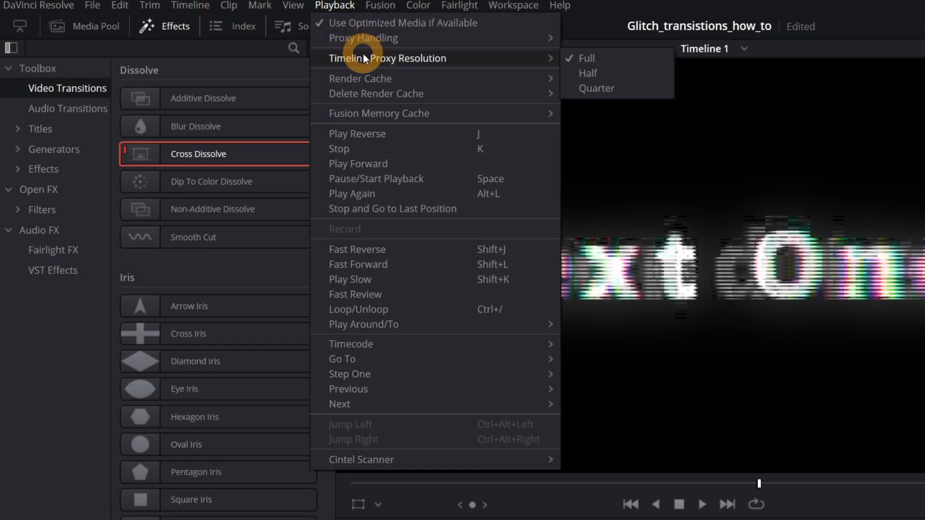
{"action": "left_click", "coordinate": [613, 88]}
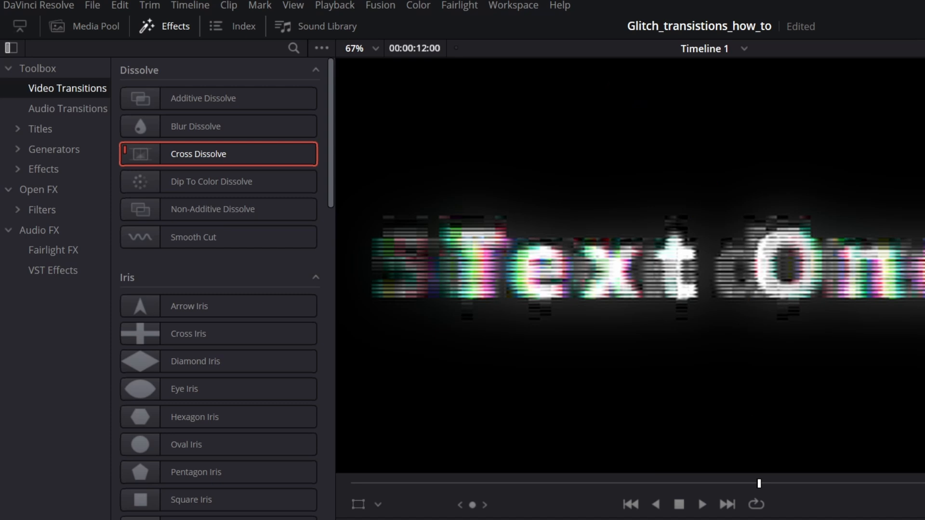
Open the transition in the Fusion page again, change a playback option and play it.
{"action": "right_click", "coordinate": [180, 386]}
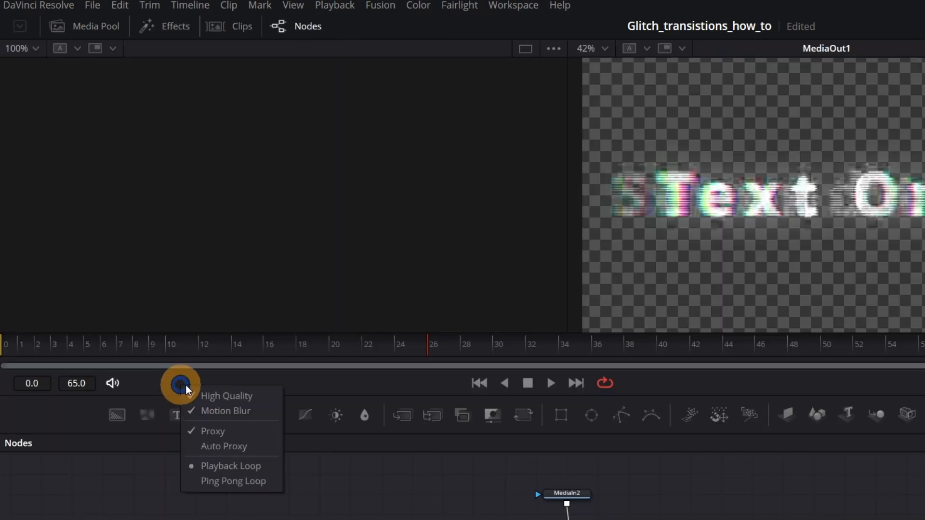
{"action": "left_click", "coordinate": [212, 393]}
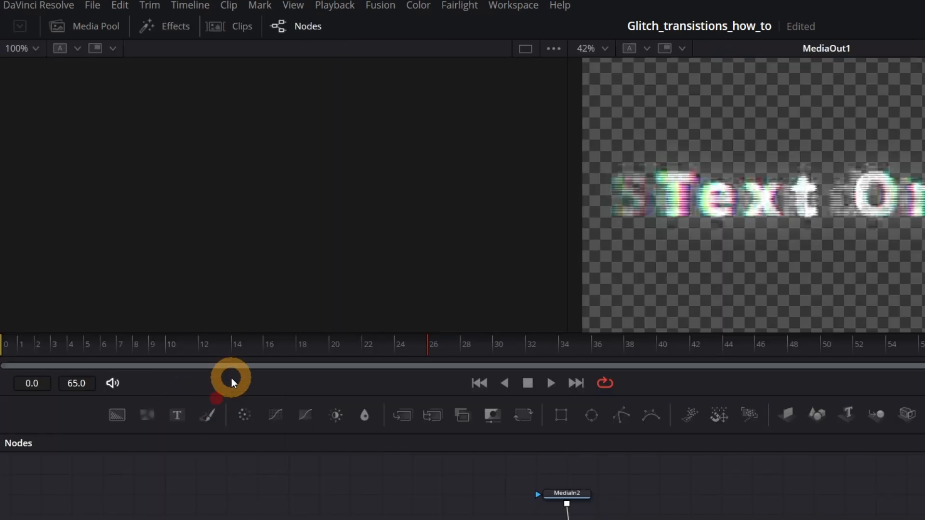
{"action": "right_click", "coordinate": [228, 384]}
{"action": "left_click", "coordinate": [259, 402]}
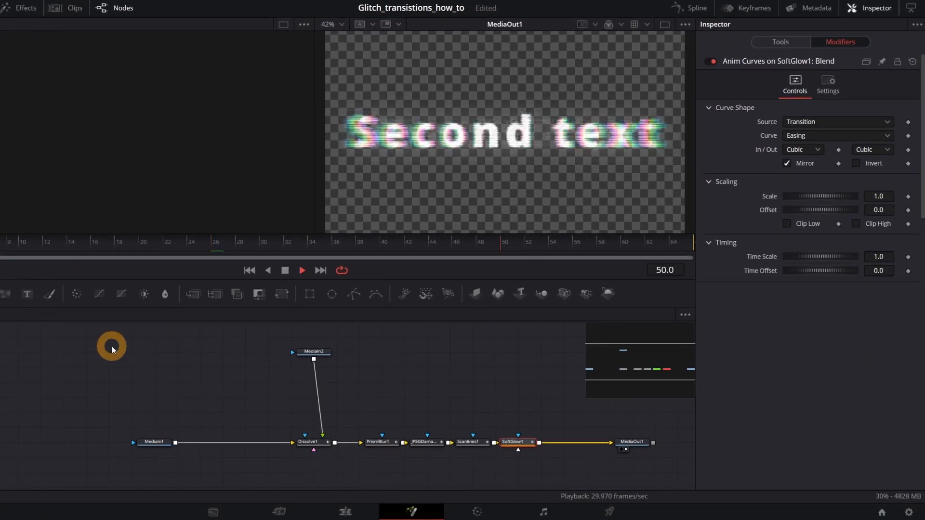
Set the Dissolve1 node's Operation to Random Noise Dissolve.
{"action": "left_click", "coordinate": [319, 442]}
{"action": "left_click", "coordinate": [769, 45]}
{"action": "left_click", "coordinate": [795, 111]}
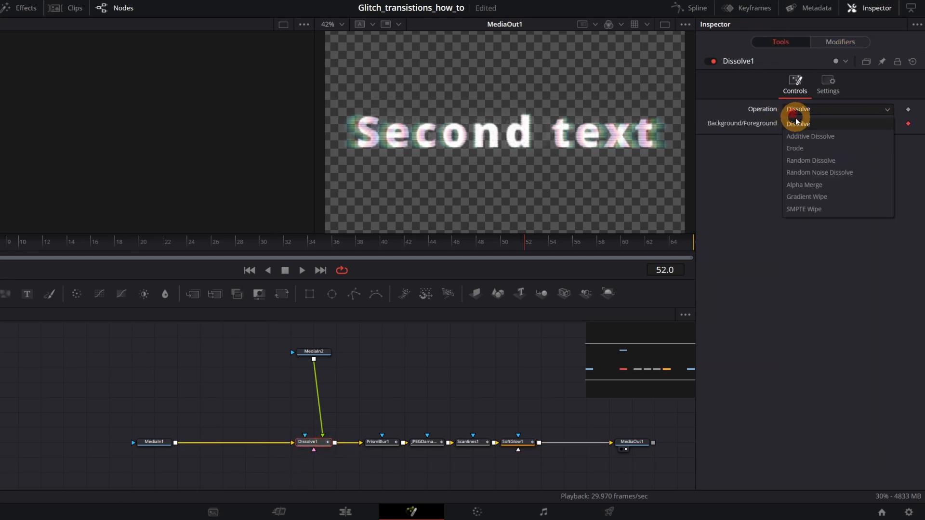
{"action": "left_click", "coordinate": [803, 176]}
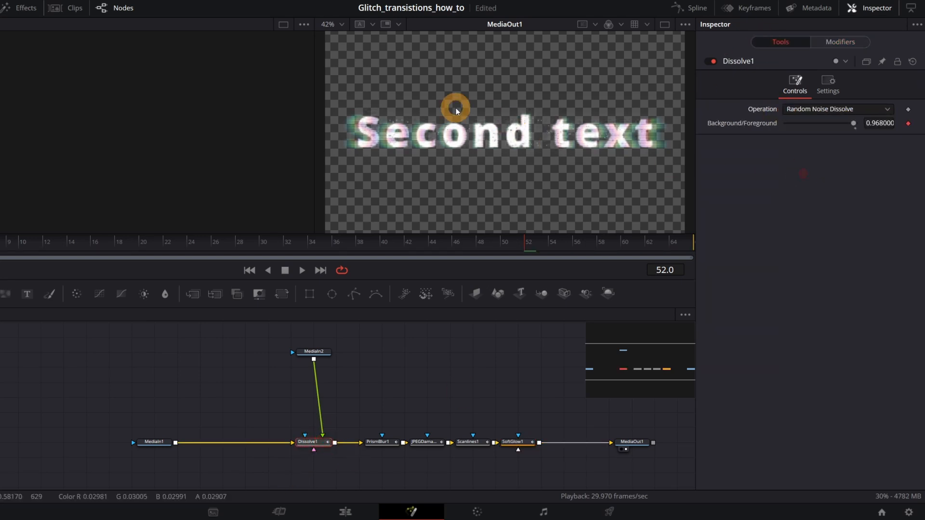
Play the transition in the Fusion viewer to examine the Random Noise Dissolve between the two titles.
{"action": "scroll", "coordinate": [418, 139], "scroll_direction": "up", "scroll_amount": 1}
{"action": "scroll", "coordinate": [415, 139], "scroll_direction": "down", "scroll_amount": 2}
{"action": "key", "text": "space"}
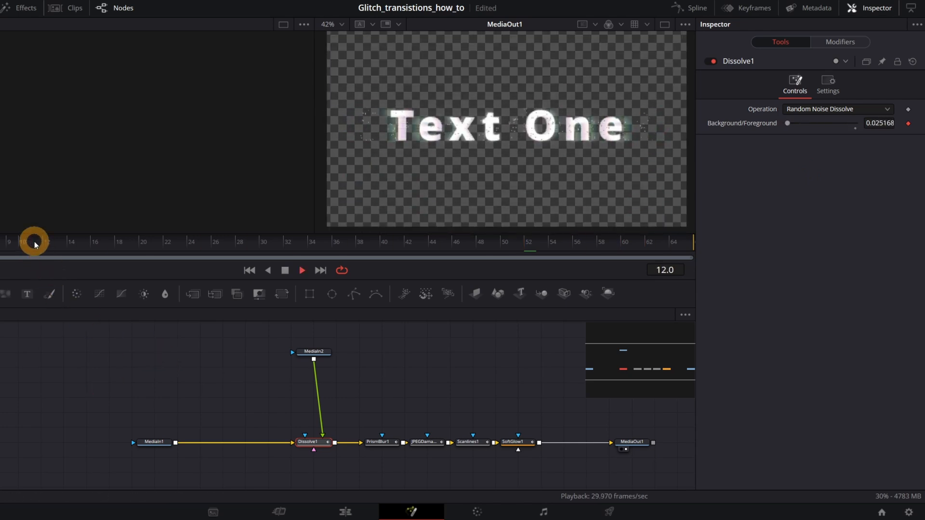
{"action": "key", "text": "space"}
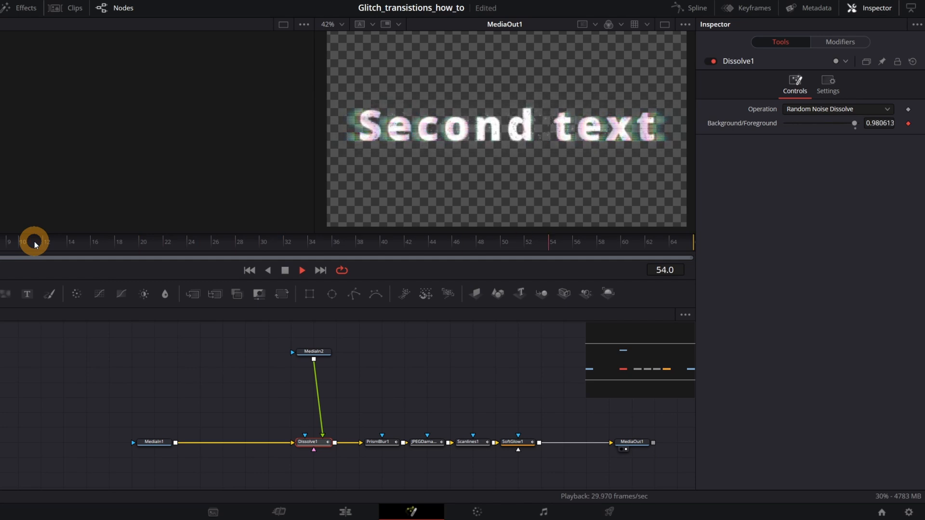
Modify the Resolution of JPEGDamage1 with Anim Curves and open the modifier's settings.
{"action": "left_click", "coordinate": [422, 443]}
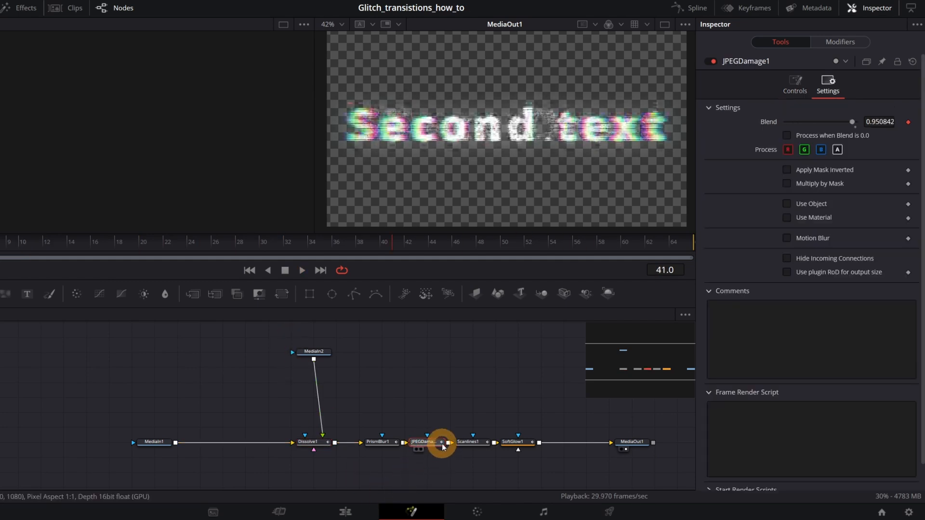
{"action": "left_click", "coordinate": [792, 85]}
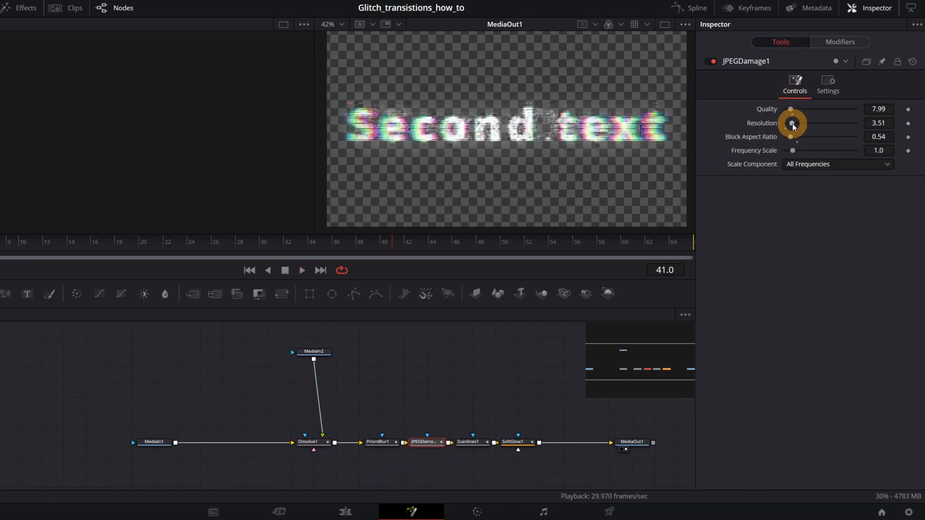
{"action": "mouse_move", "coordinate": [792, 123]}
{"action": "left_mouse_down"}
{"action": "mouse_move", "coordinate": [808, 123]}
{"action": "mouse_move", "coordinate": [799, 122]}
{"action": "left_mouse_up"}
{"action": "right_click", "coordinate": [762, 122]}
{"action": "mouse_move", "coordinate": [815, 168]}
{"action": "left_click", "coordinate": [862, 172]}
{"action": "left_click", "coordinate": [837, 41]}
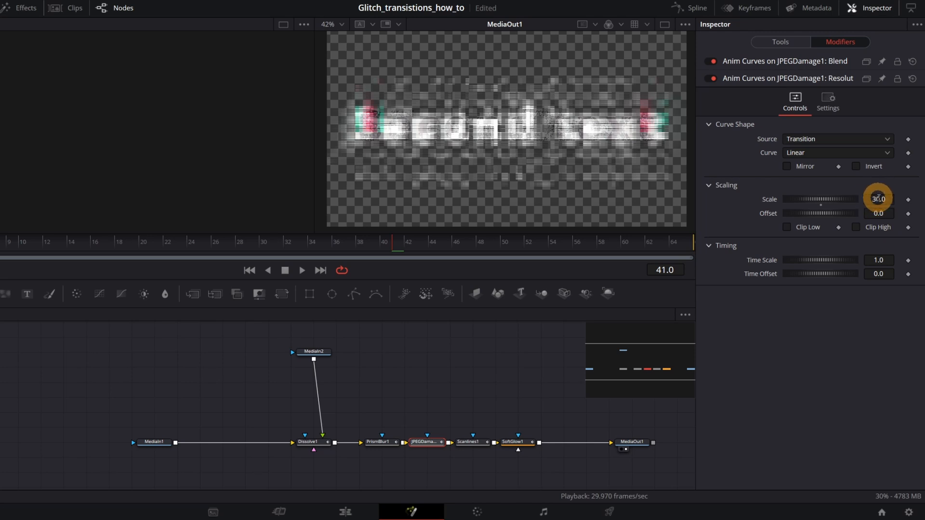
Set the JPEGDamage1 Resolution curve's Scale to 5 with Mirror enabled, and play the transition on the edit timeline.
{"action": "left_click_drag", "start_coordinate": [677, 244], "coordinate": [350, 245]}
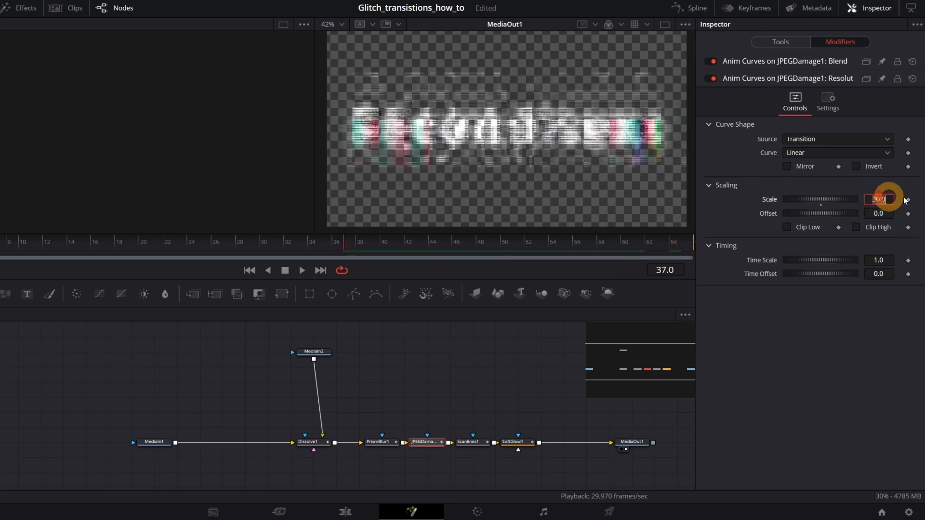
{"action": "left_click", "coordinate": [891, 203]}
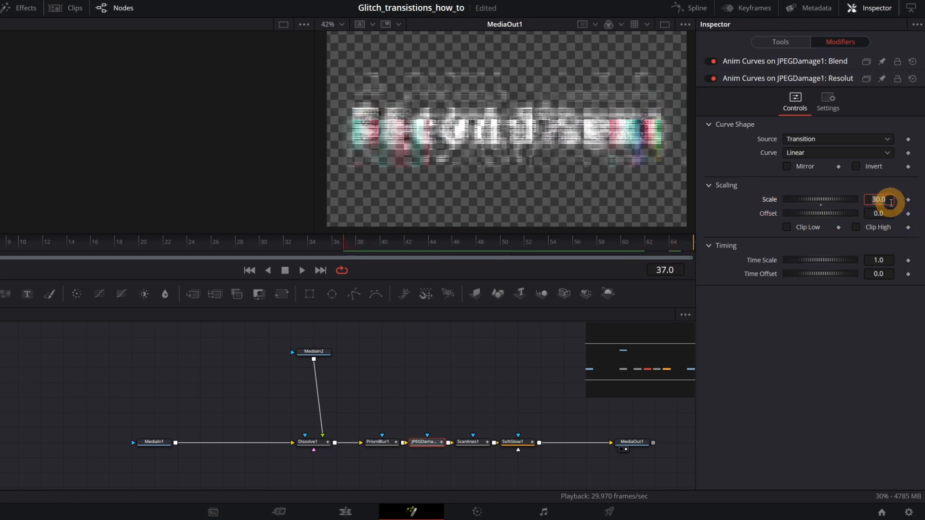
{"action": "key", "text": "Tab"}
{"action": "left_click", "coordinate": [788, 167]}
{"action": "left_click", "coordinate": [339, 509]}
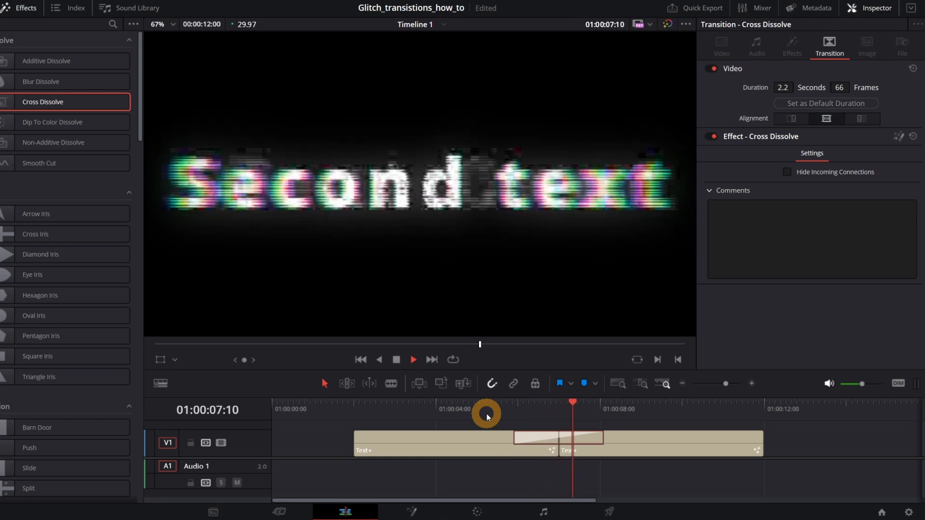
{"action": "left_click", "coordinate": [487, 414]}
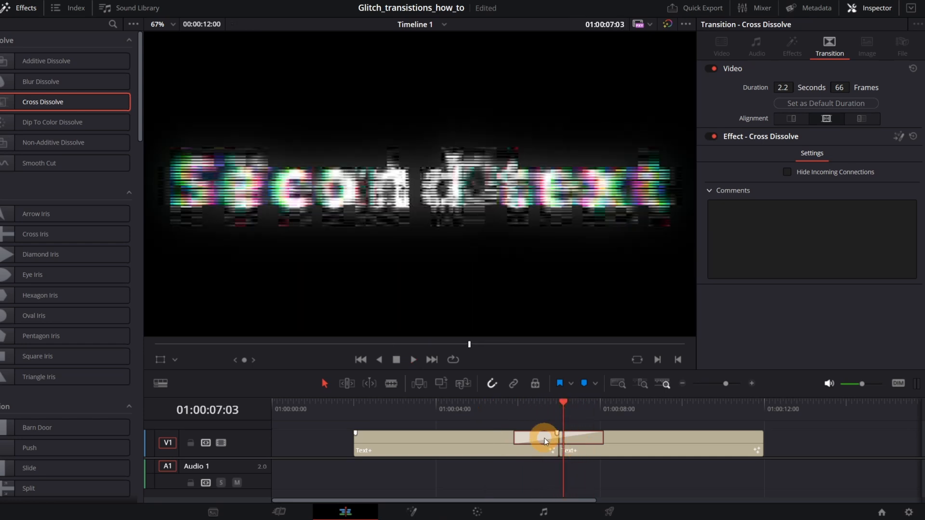
Reopen the transition in the Fusion page and change the Scale of the JPEGDamage1 Resolution curve.
{"action": "right_click", "coordinate": [534, 441]}
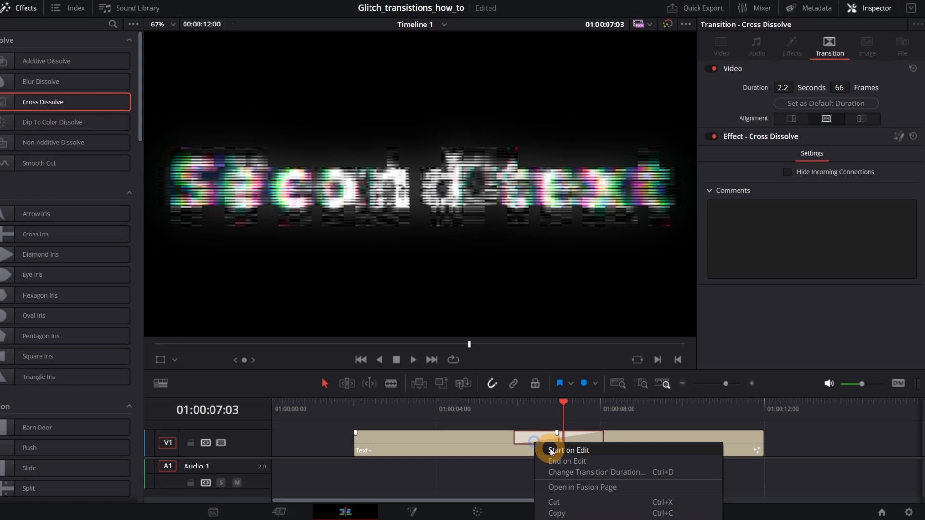
{"action": "left_click", "coordinate": [563, 487]}
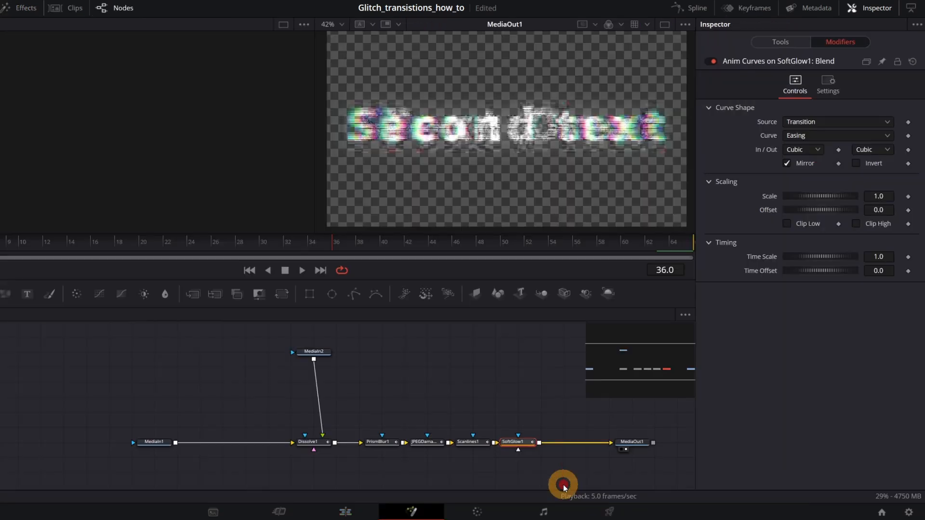
{"action": "left_click", "coordinate": [437, 448]}
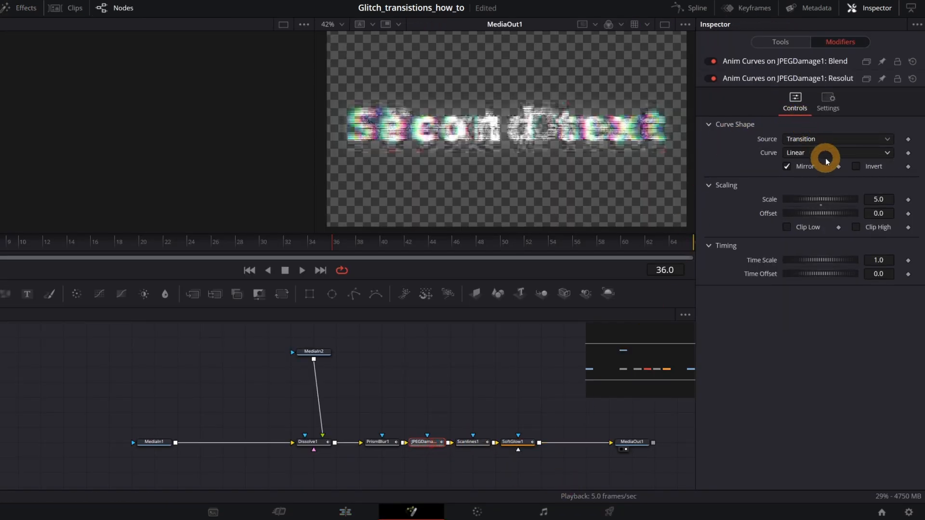
{"action": "left_click", "coordinate": [889, 199]}
{"action": "key", "text": "Tab"}
Play the transition on the edit timeline and shorten its duration to 30 frames.
{"action": "left_click", "coordinate": [362, 516]}
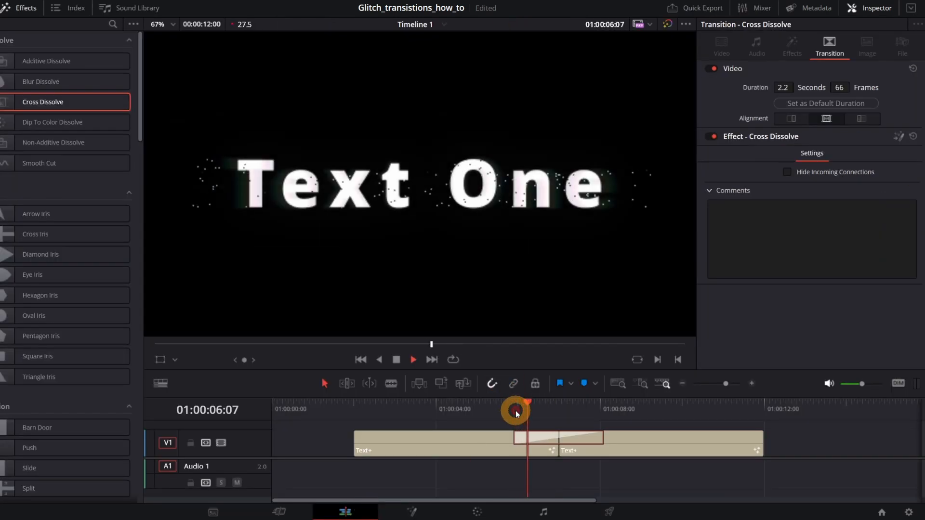
{"action": "left_click", "coordinate": [515, 413]}
{"action": "left_click_drag", "start_coordinate": [602, 440], "coordinate": [571, 443]}
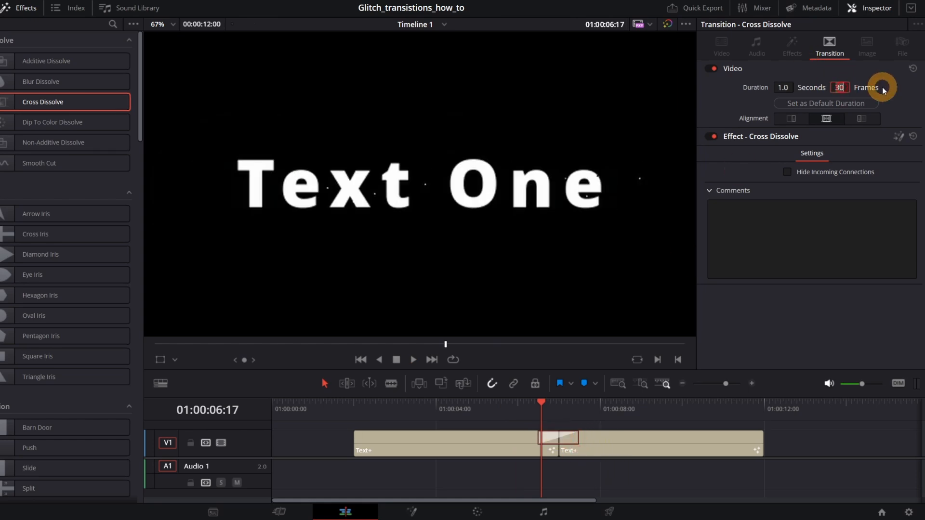